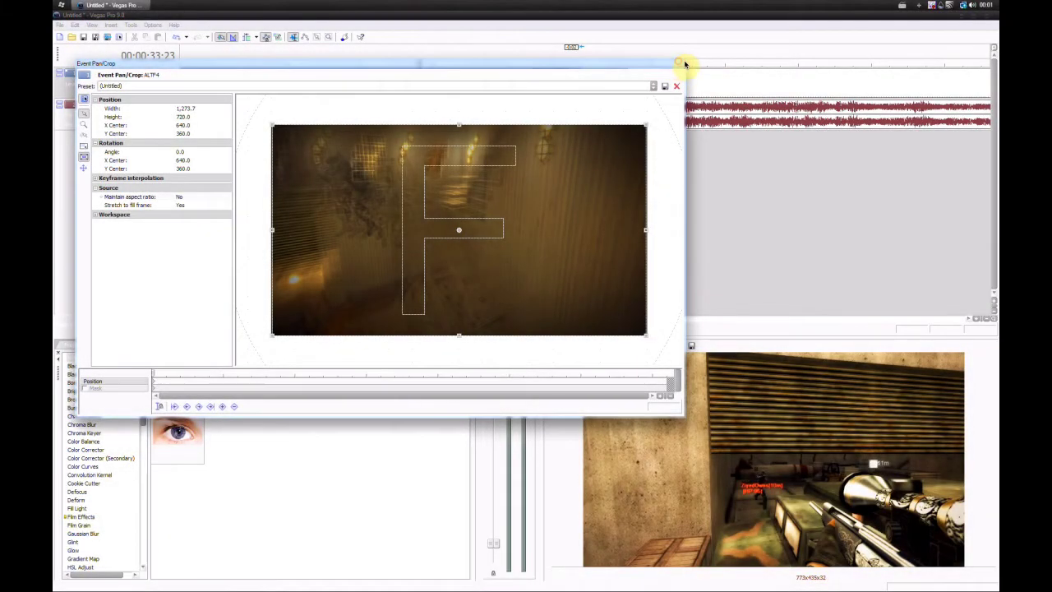
Close the Event Pan/Crop window.
click(676, 86)
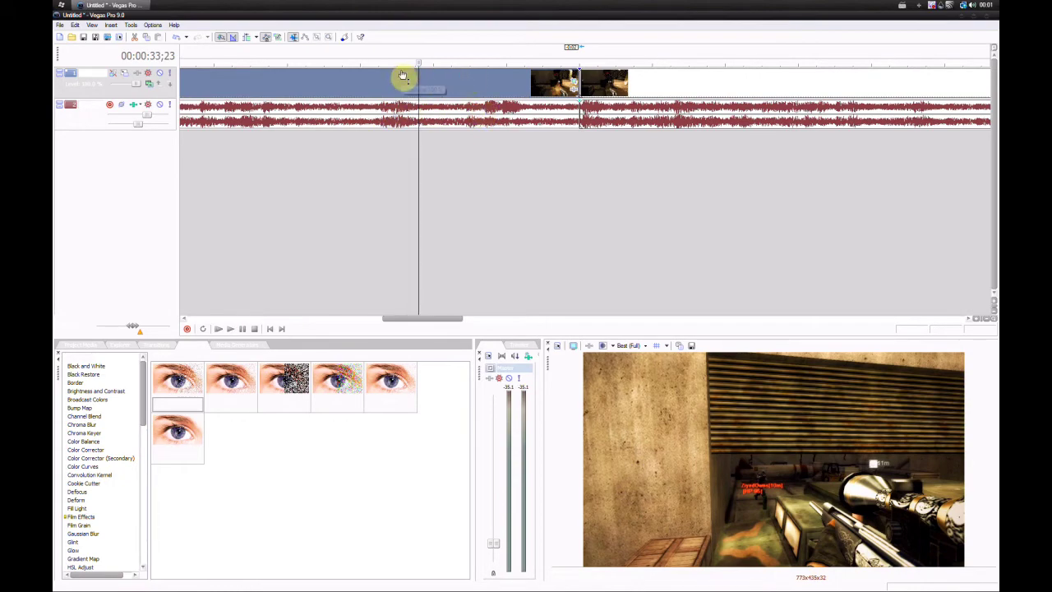
scroll(405, 80, down, 3)
scroll(422, 86, up, 7)
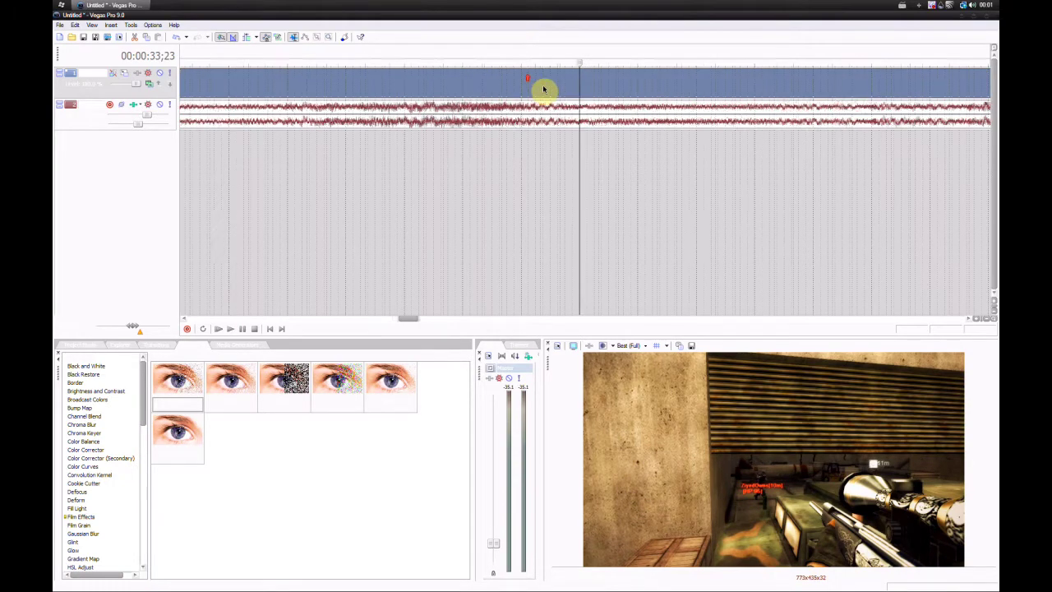
drag(543, 89, 535, 77)
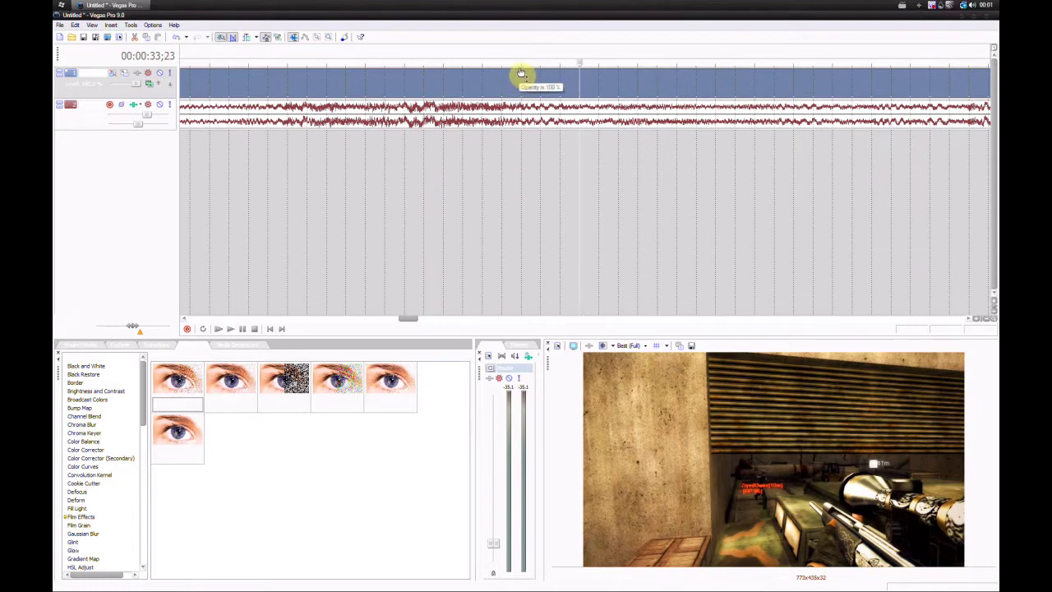
mouse_move(527, 76)
mouse_down()
mouse_move(534, 105)
mouse_move(535, 80)
mouse_up()
scroll(542, 88, down, 3)
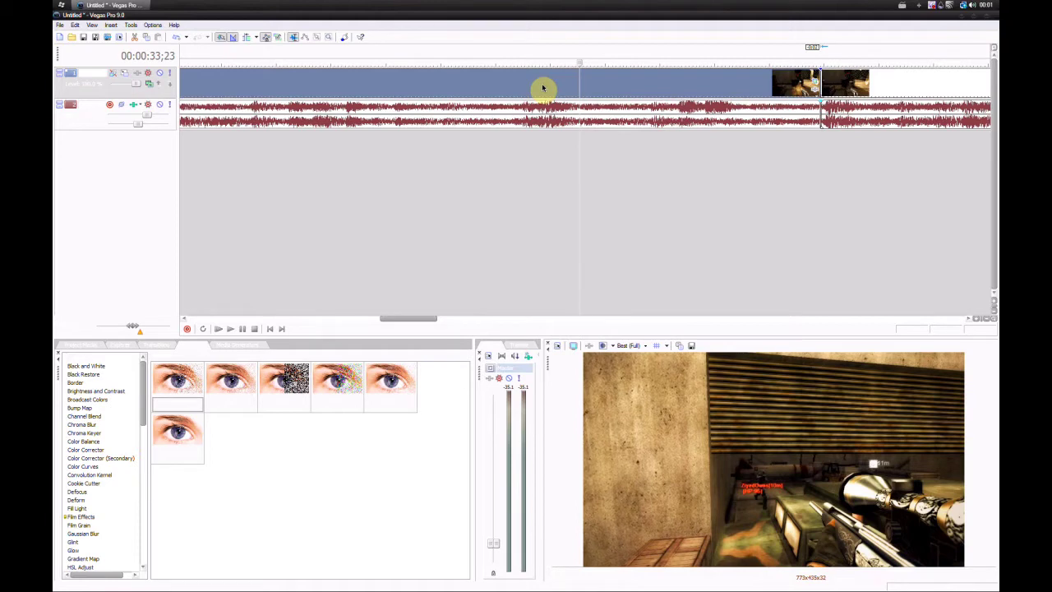
scroll(543, 88, down, 2)
scroll(547, 95, down, 1)
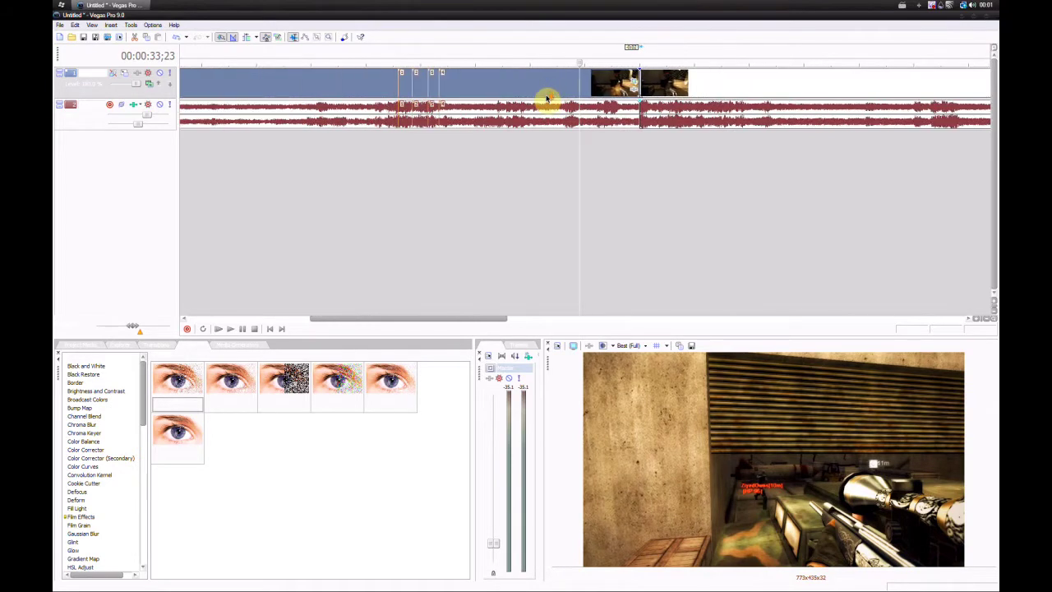
Split the video and audio at 00:00:35;13, shortly before the existing cut at 00:00:35;29.
click(683, 90)
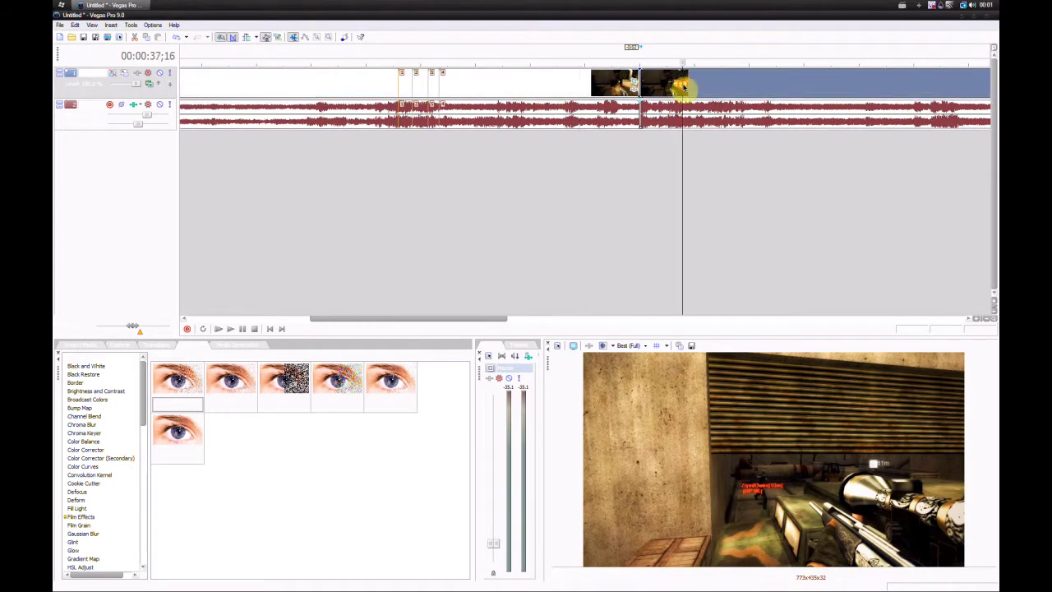
click(640, 55)
scroll(666, 116, up, 3)
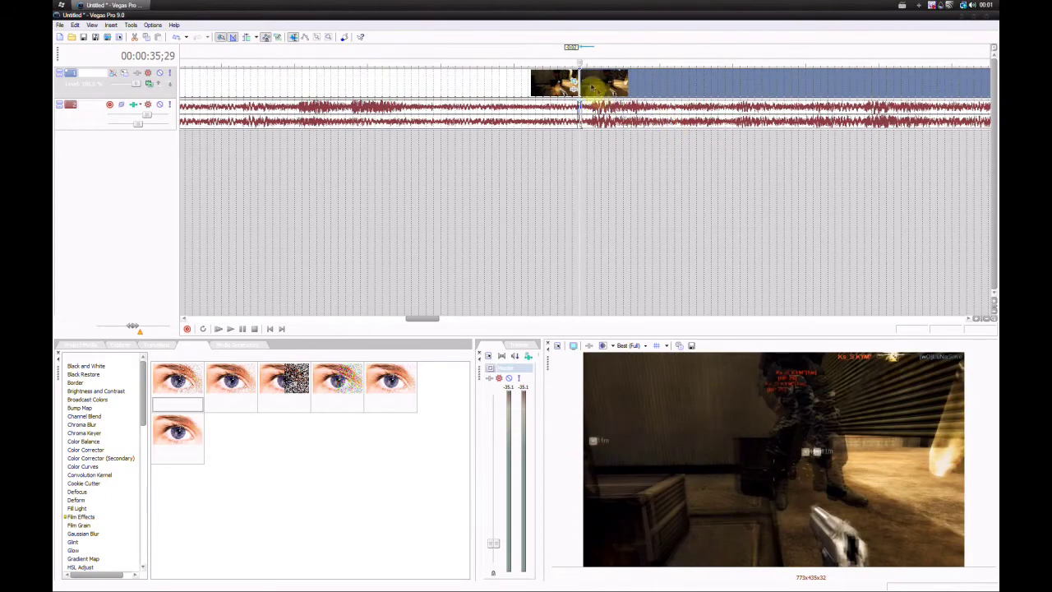
scroll(589, 90, up, 4)
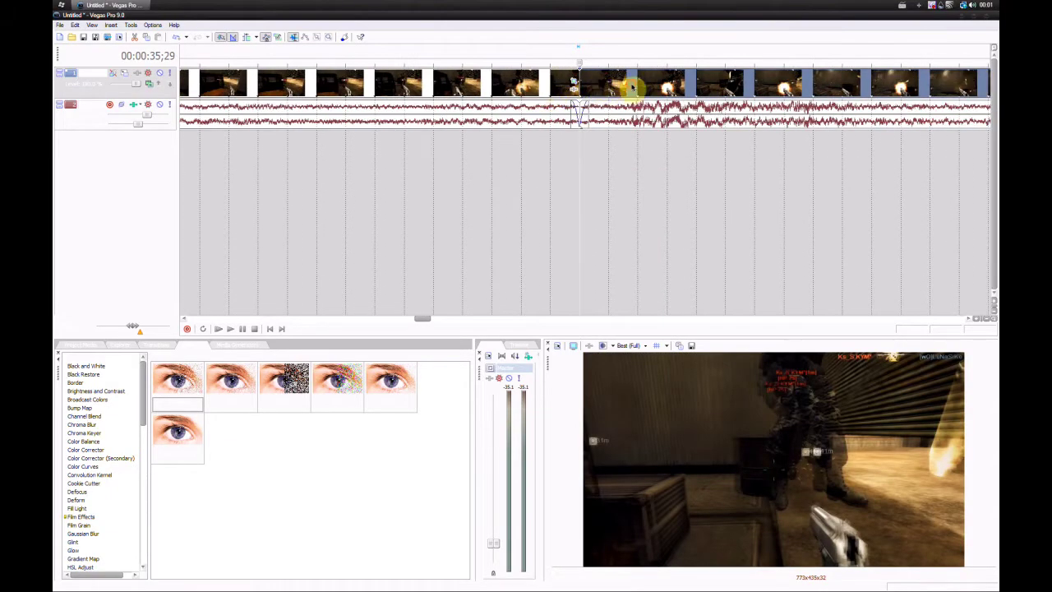
click(637, 89)
scroll(721, 98, down, 3)
click(451, 92)
scroll(452, 92, up, 4)
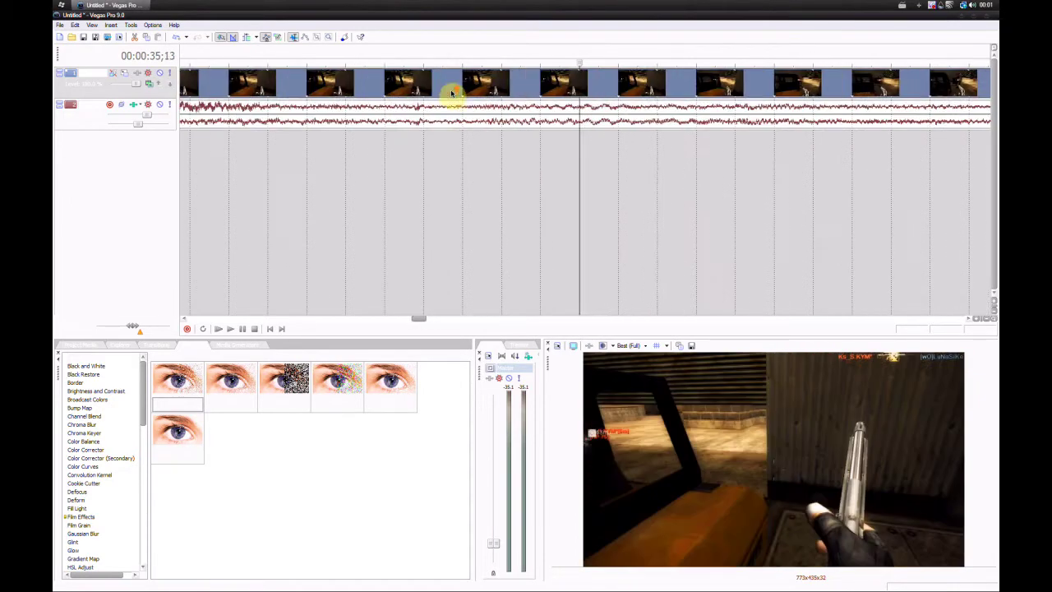
key(s)
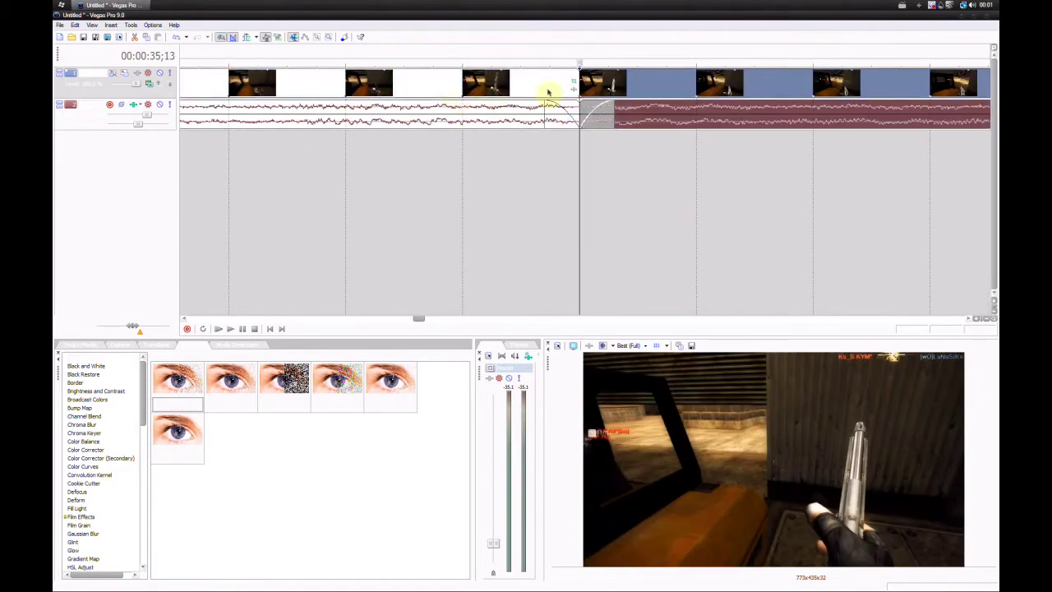
scroll(598, 96, down, 2)
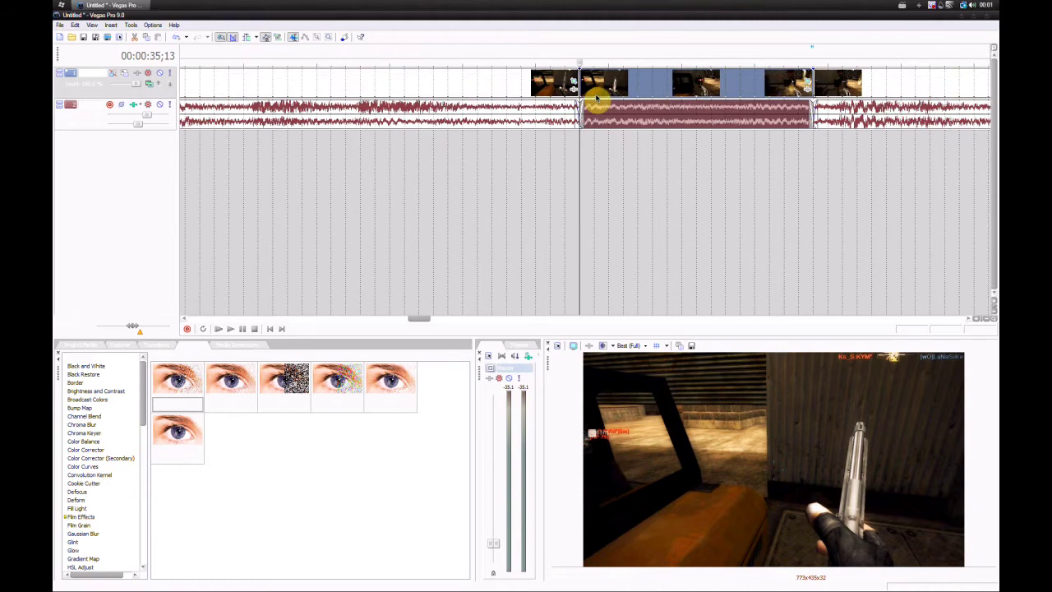
Undo the split and the earlier timeline edits until the clip is one uncut event again.
key(ctrl+z)
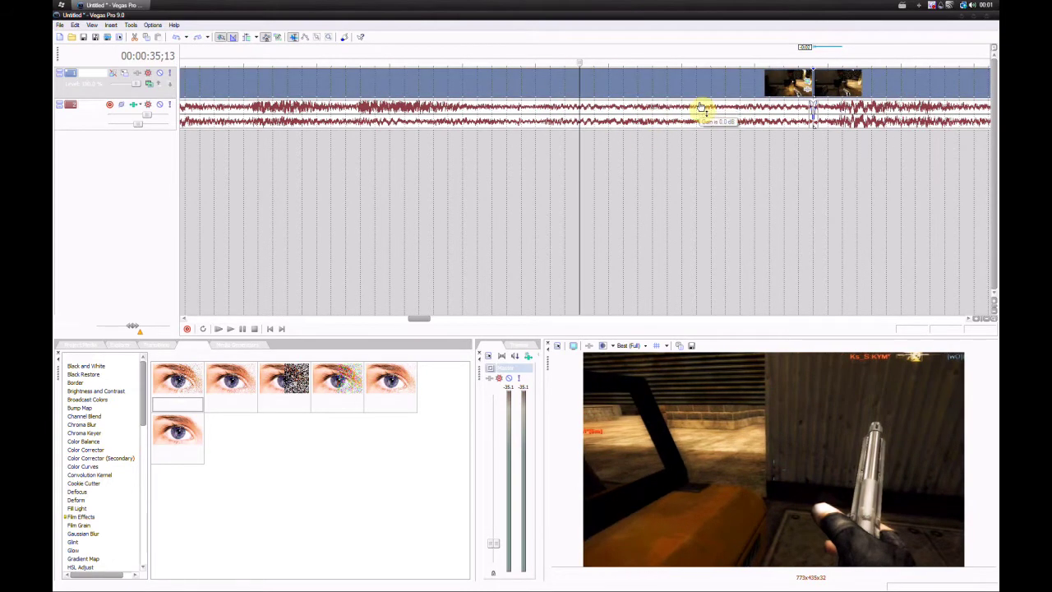
key(ctrl+z)
key(ctrl+z)
key(ctrl+z)
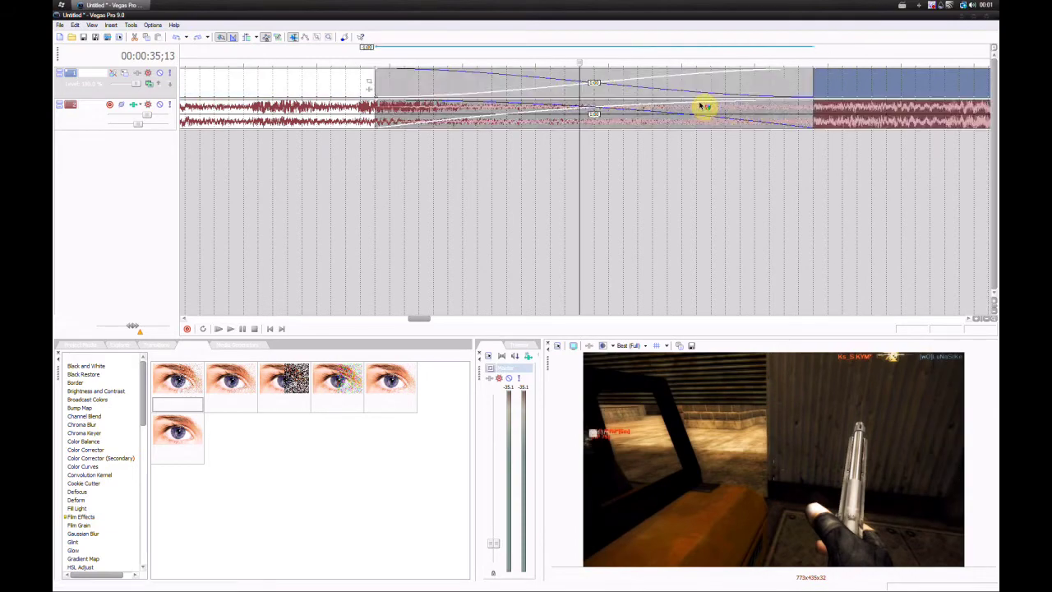
key(ctrl+z)
key(ctrl+z)
key(ctrl+z)
scroll(700, 106, down, 5)
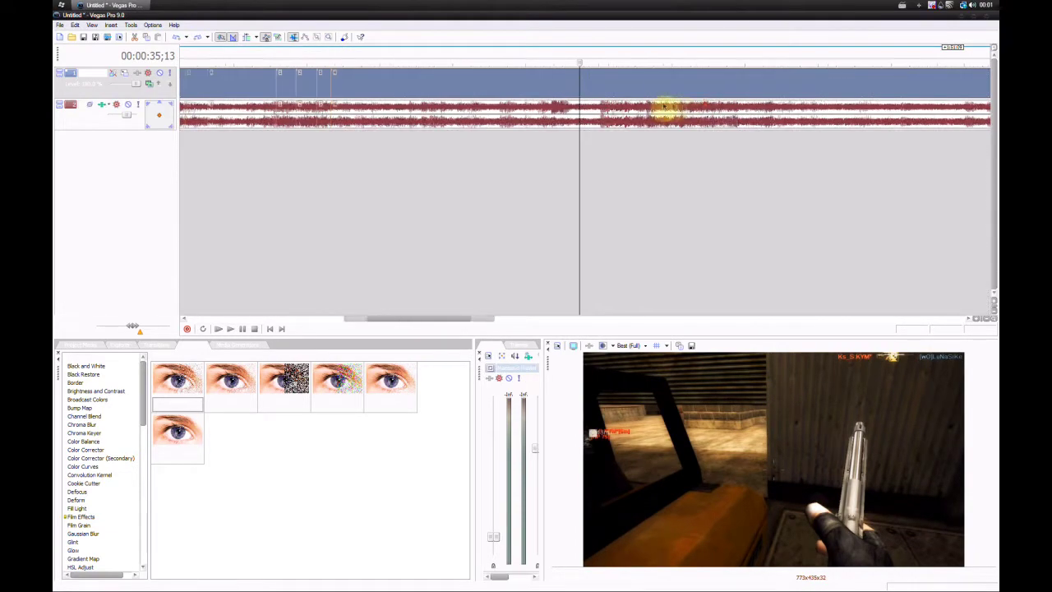
Split the clip and its audio at 00:00:41;09 and move the second part along the timeline to leave a small gap.
scroll(664, 107, down, 2)
click(454, 93)
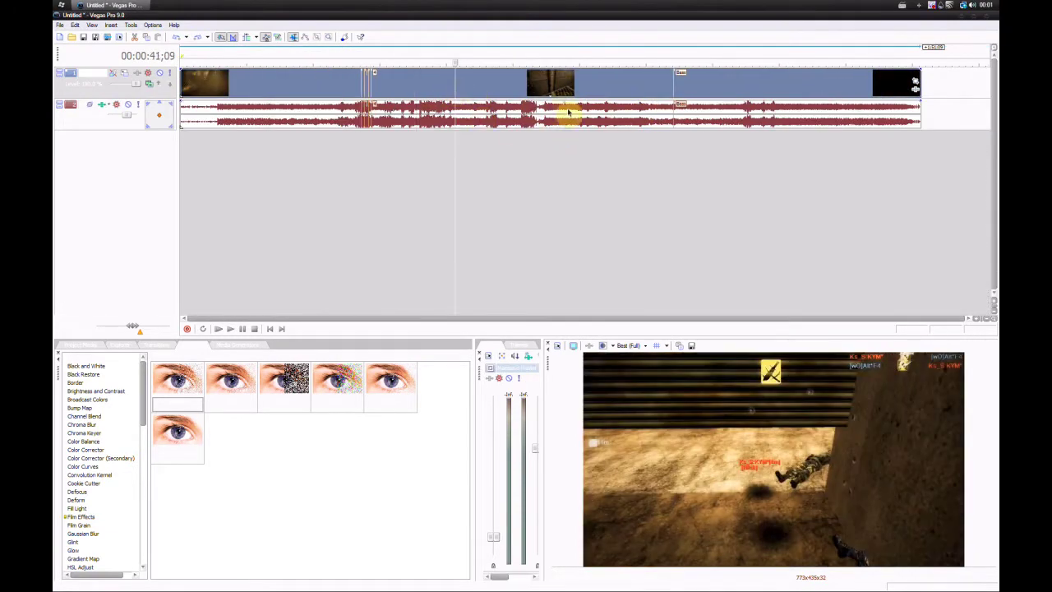
scroll(481, 115, up, 4)
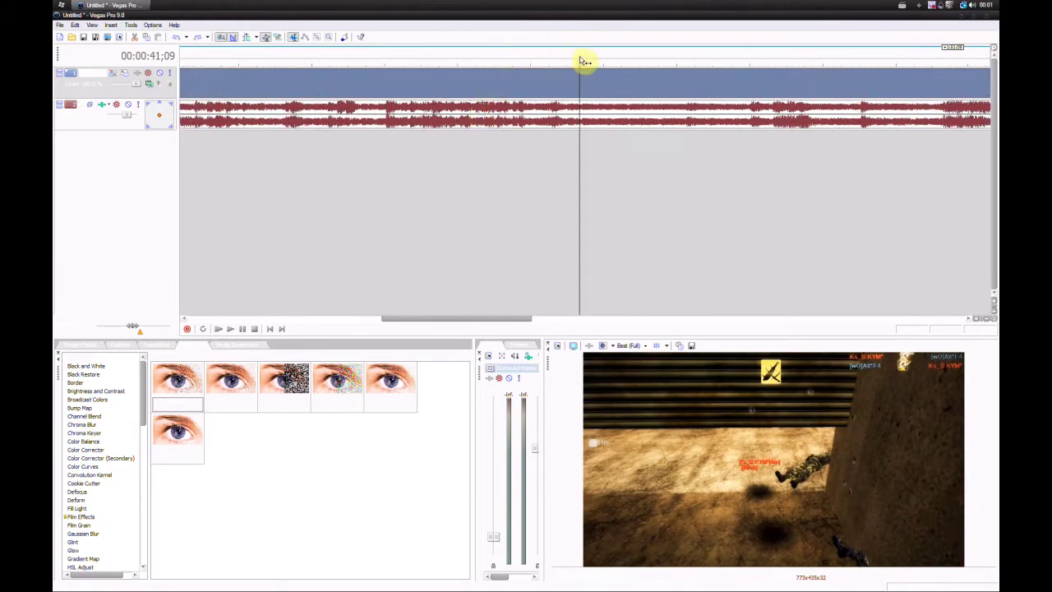
key(s)
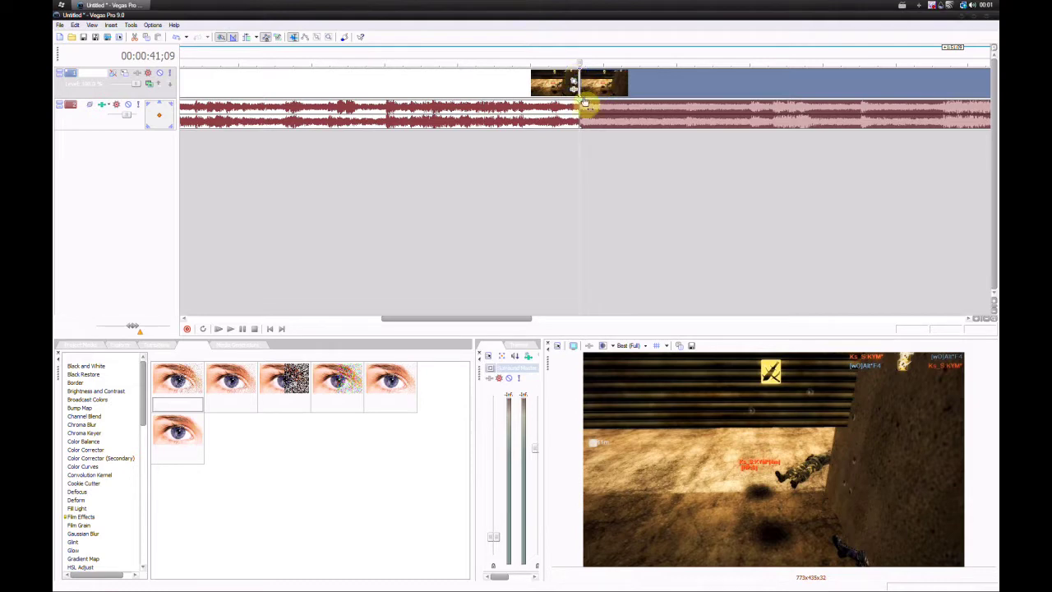
scroll(584, 101, down, 4)
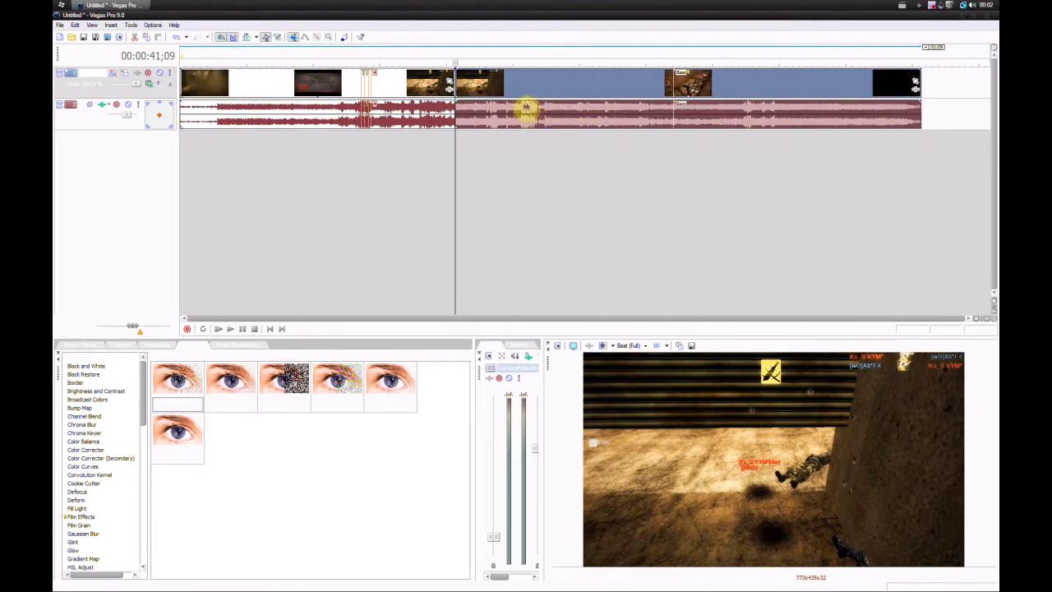
scroll(467, 92, up, 4)
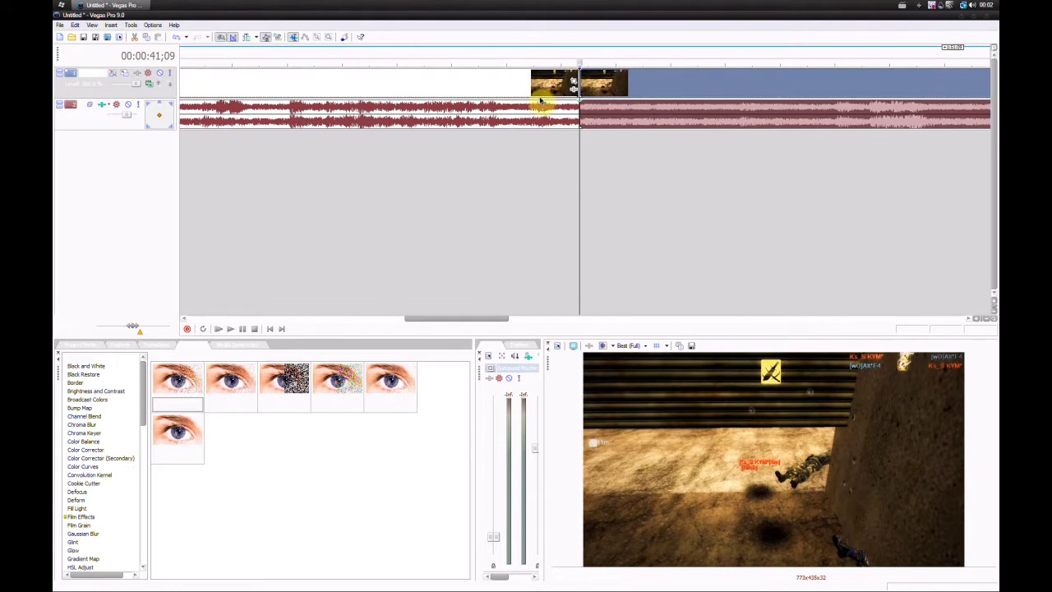
drag(597, 90, 639, 82)
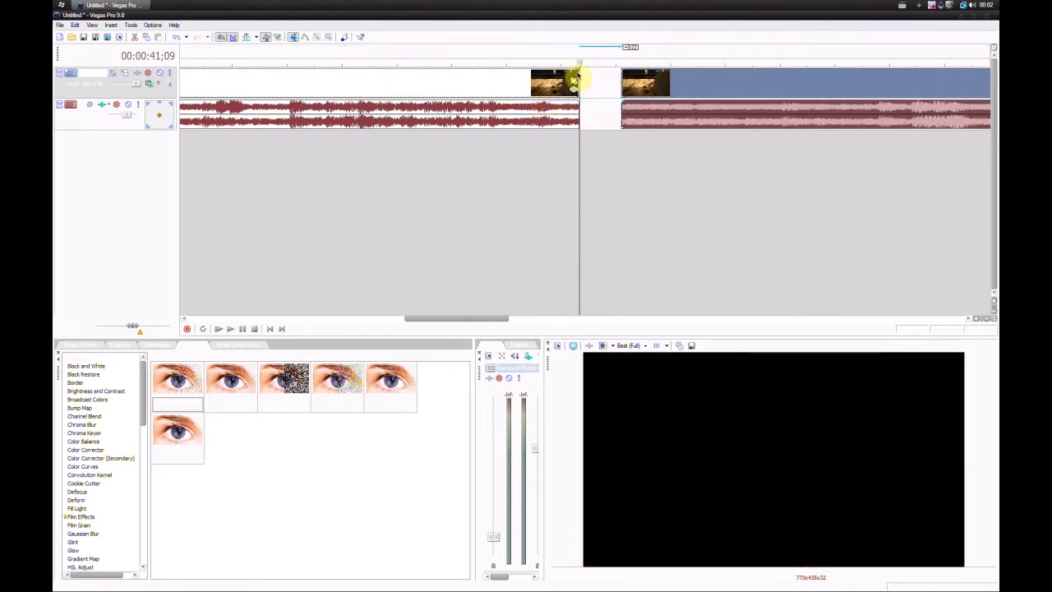
drag(580, 63, 524, 62)
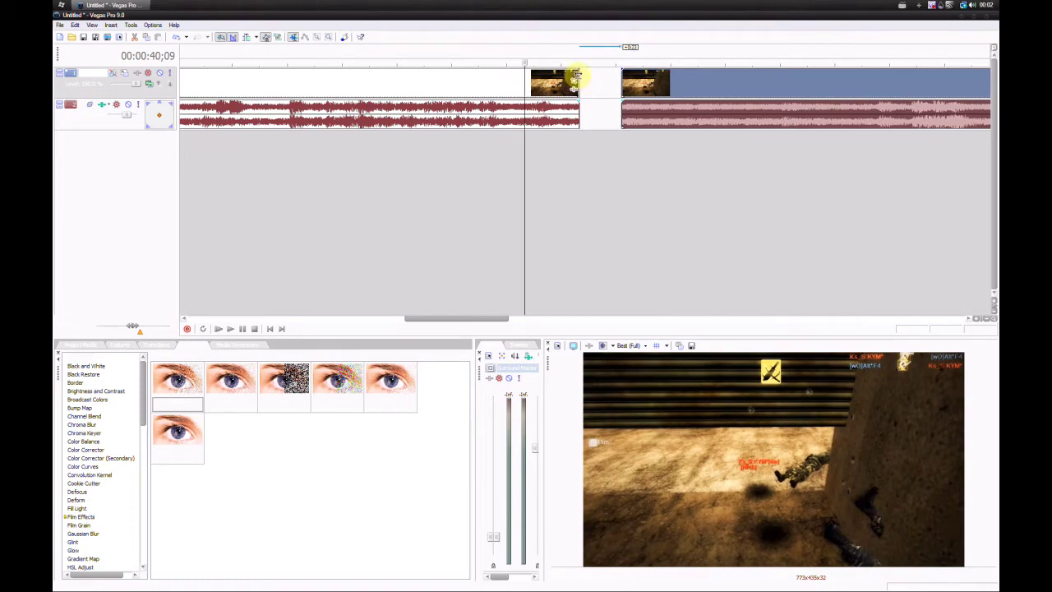
Speed up the part before the gap by time-compressing its end to roughly a quarter of its length.
scroll(582, 84, up, 5)
scroll(678, 92, down, 1)
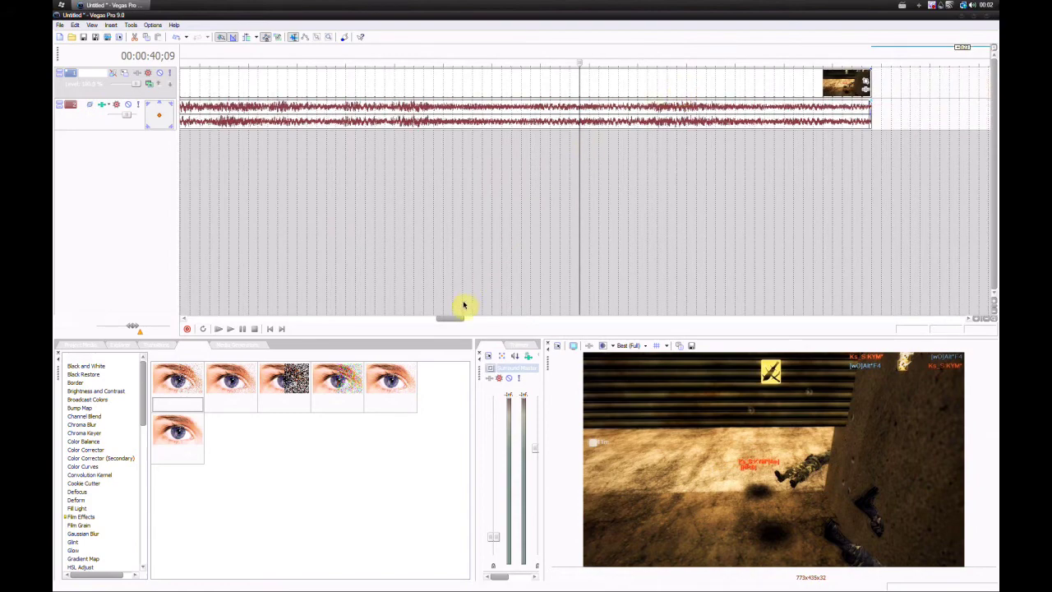
mouse_move(452, 319)
mouse_down()
mouse_move(480, 317)
mouse_move(461, 320)
mouse_up()
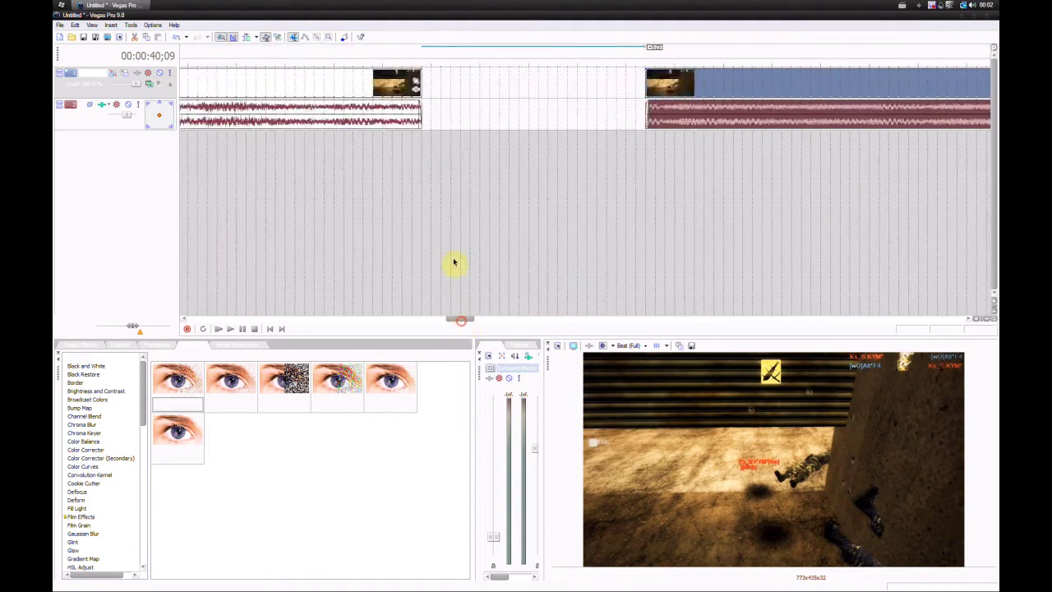
drag(420, 76, 288, 86)
scroll(346, 108, down, 3)
scroll(346, 108, down, 4)
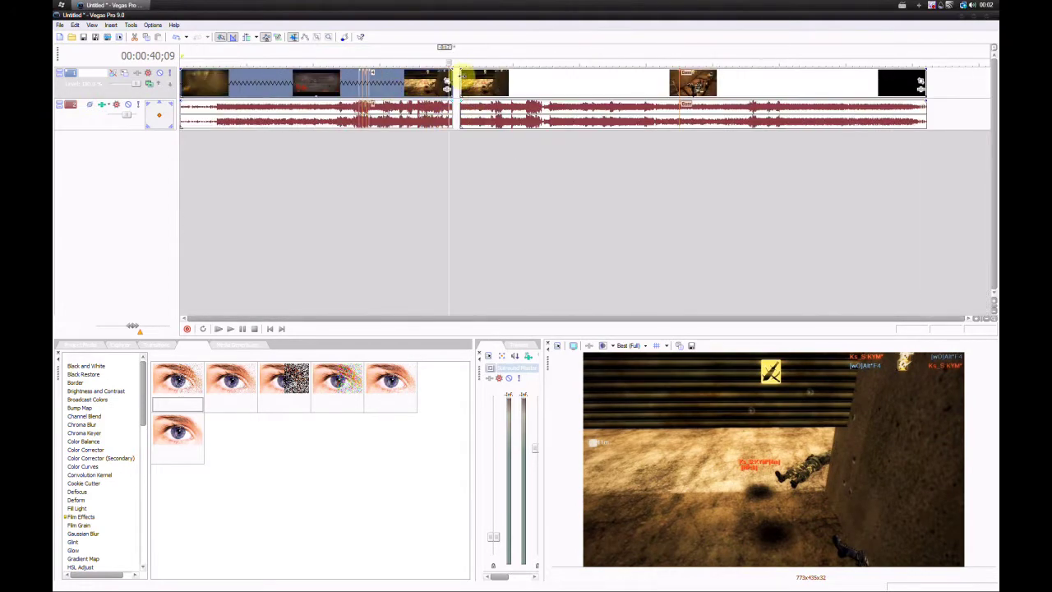
drag(453, 79, 248, 84)
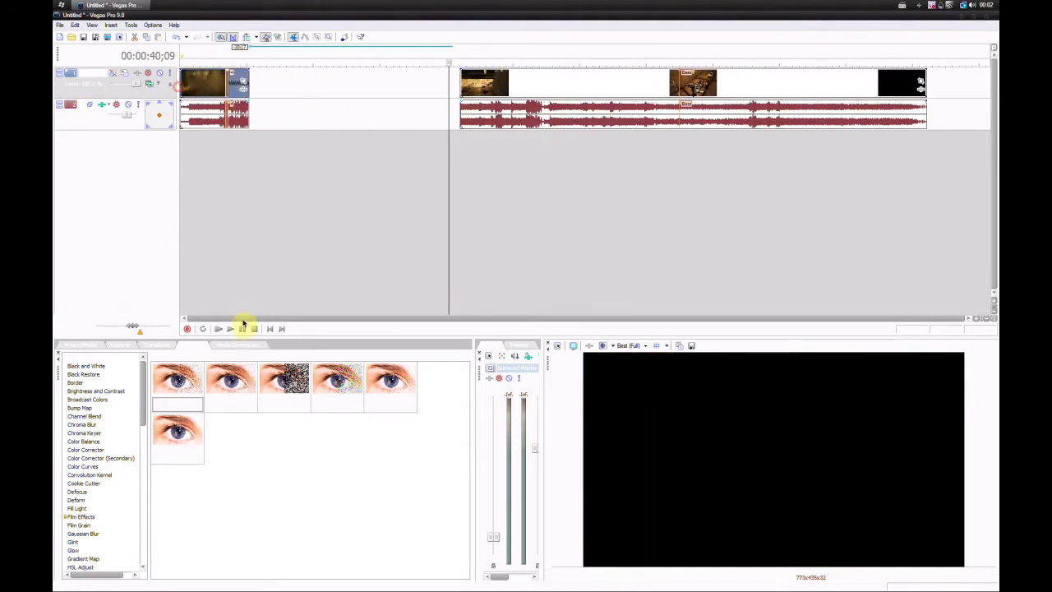
Preview the sped-up first part near its beginning, pausing at 00:00:05;07.
click(218, 330)
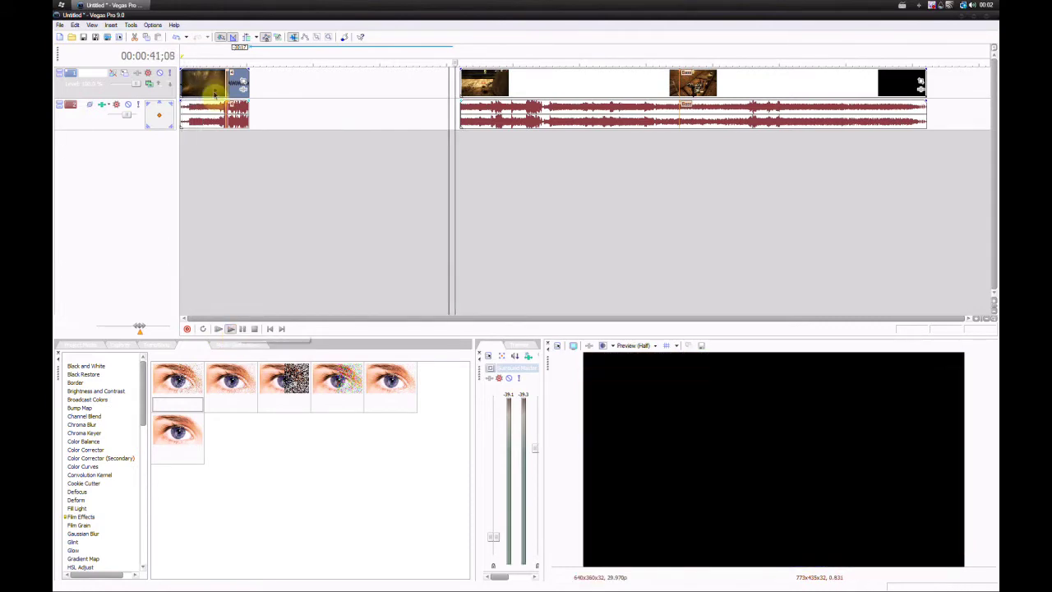
click(211, 52)
click(243, 329)
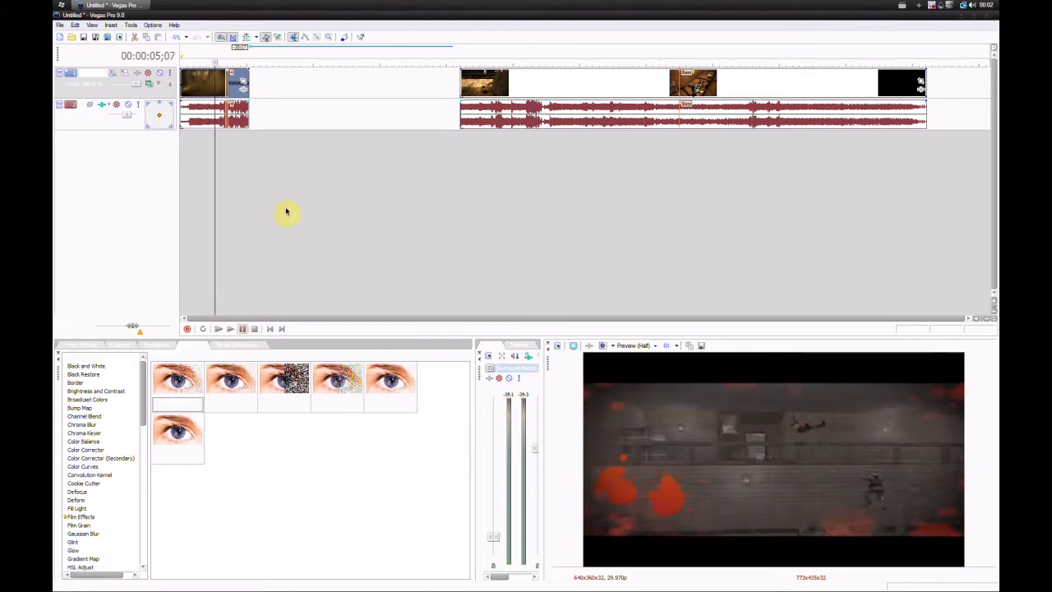
Undo the speed changes, the gap and the split to restore the single clip.
key(ctrl+z)
key(ctrl+z)
key(ctrl+z)
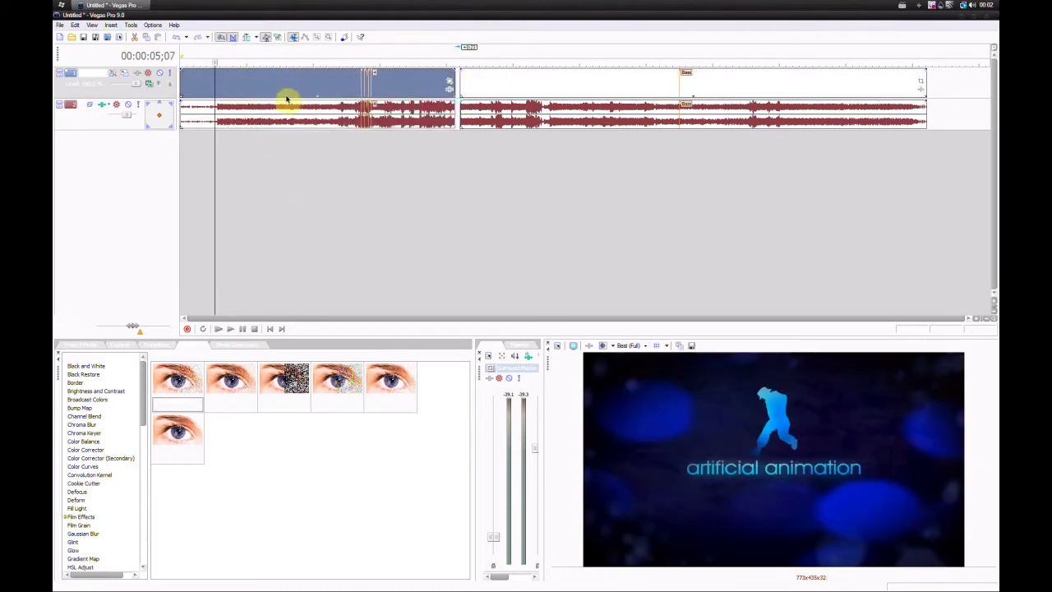
key(ctrl+z)
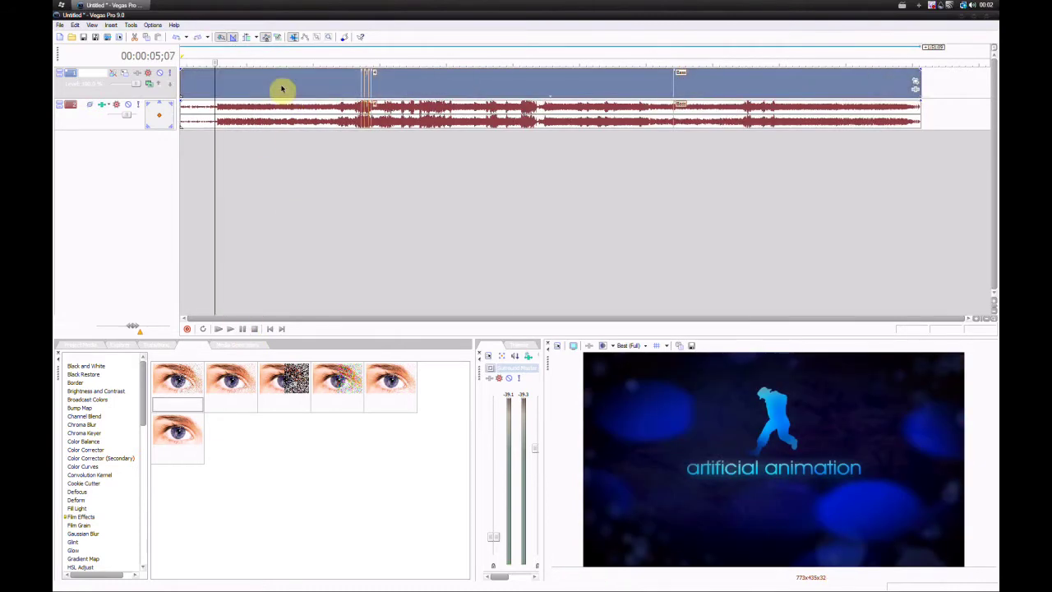
Split the clip at two nearby points to isolate a short section ending at 00:00:16;04.
click(267, 87)
key(s)
click(288, 91)
key(s)
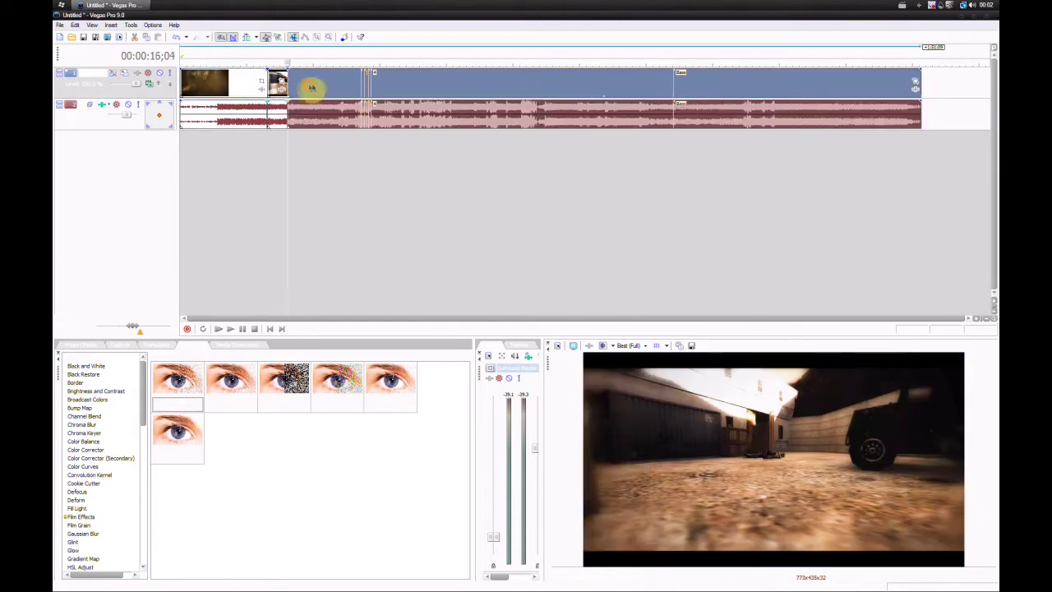
Move the last part away to open a gap and slow down the short section by time-stretching its end into it.
drag(311, 88, 415, 87)
drag(286, 76, 334, 78)
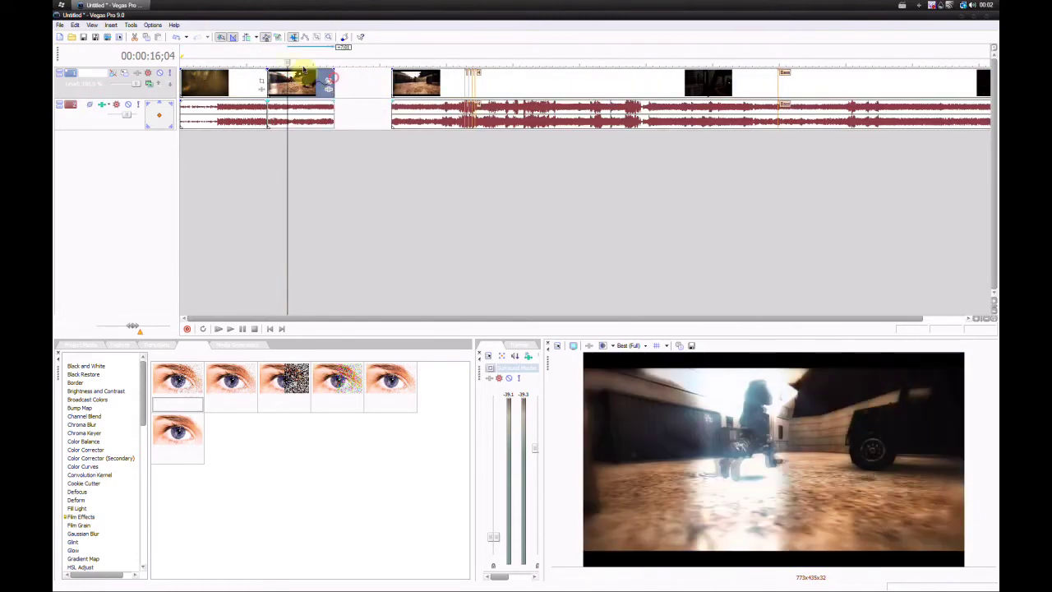
click(278, 52)
Undo the time stretch, the move and both splits of the short section.
key(ctrl+z)
key(ctrl+z)
key(ctrl+z)
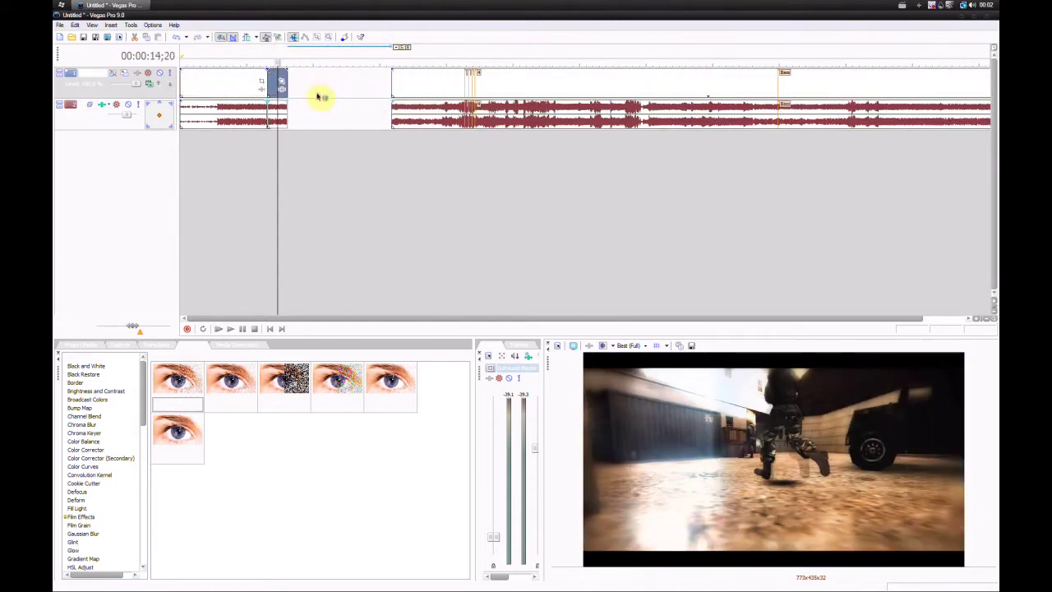
key(ctrl+z)
Scrub through the clip around the fourth marker to examine the shot transition near 00:00:29;14.
click(303, 87)
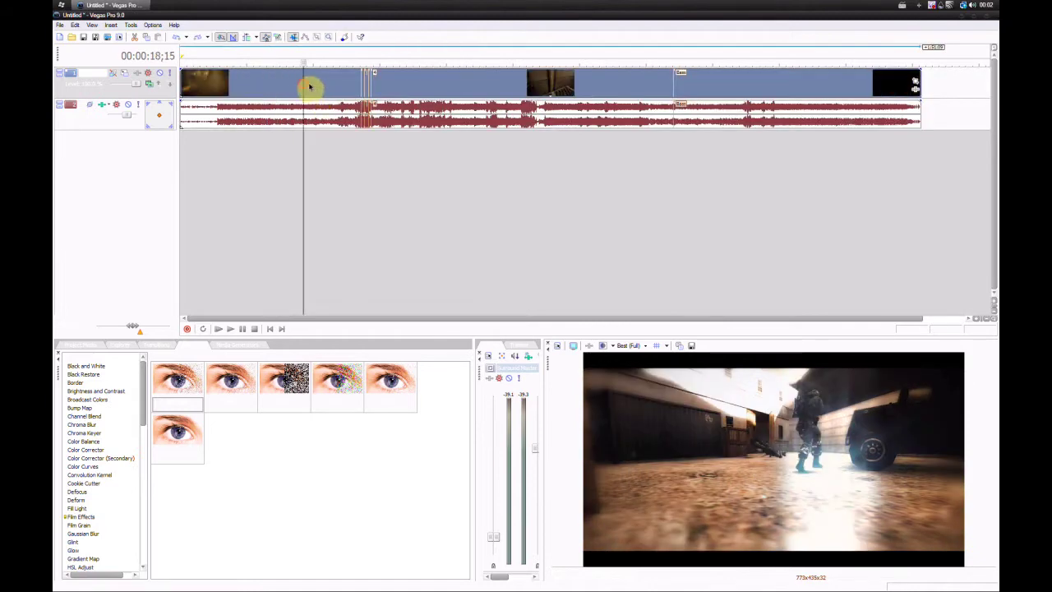
click(319, 86)
click(376, 85)
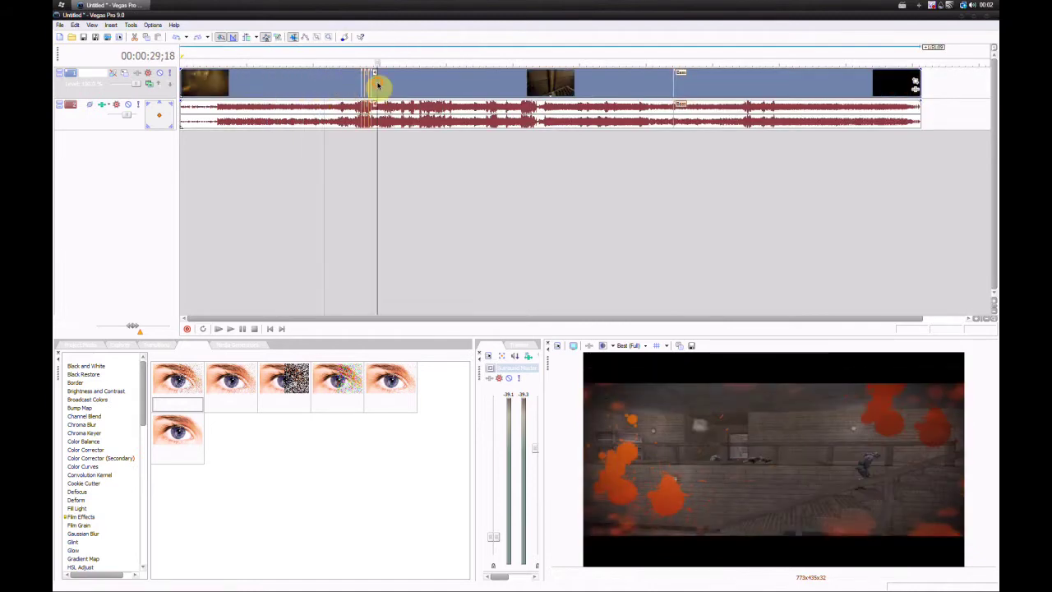
click(401, 85)
click(392, 82)
click(387, 82)
click(383, 82)
click(379, 82)
click(376, 82)
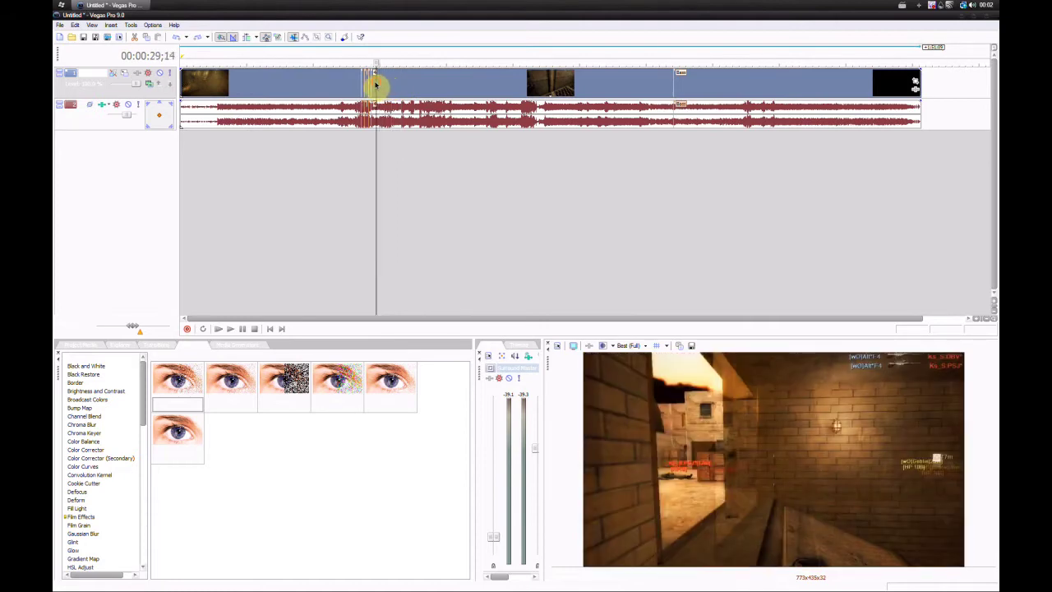
Split the clip at 00:00:28;19 and again shortly after it, and move the last part away to leave a gap.
click(372, 83)
key(s)
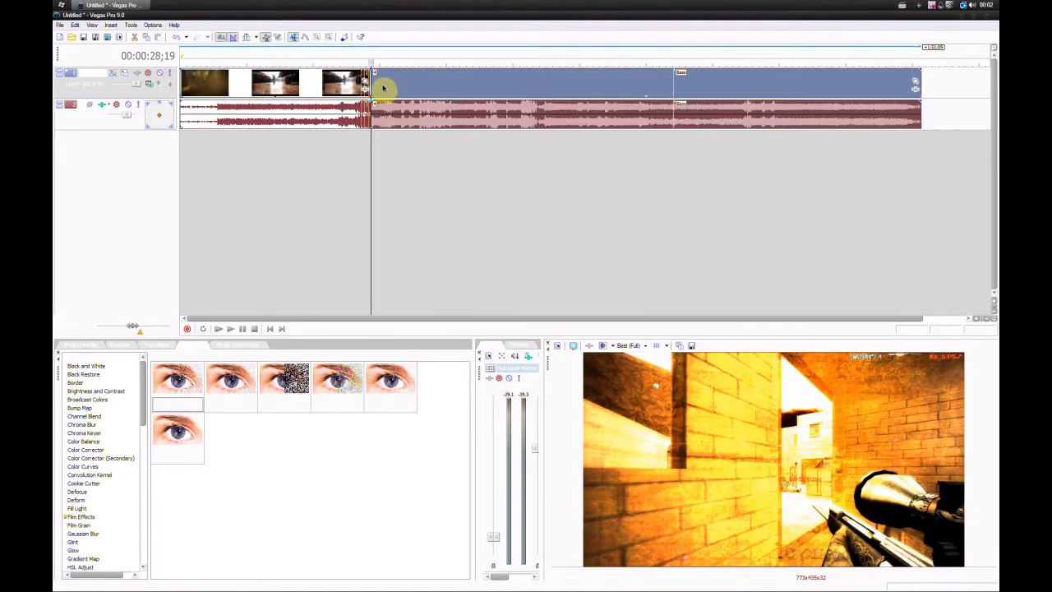
click(383, 84)
key(s)
drag(393, 83, 482, 82)
Slow down the short isolated section by time-stretching its end to a length of about 00:00:06;12, and play it back.
click(379, 59)
scroll(383, 64, up, 4)
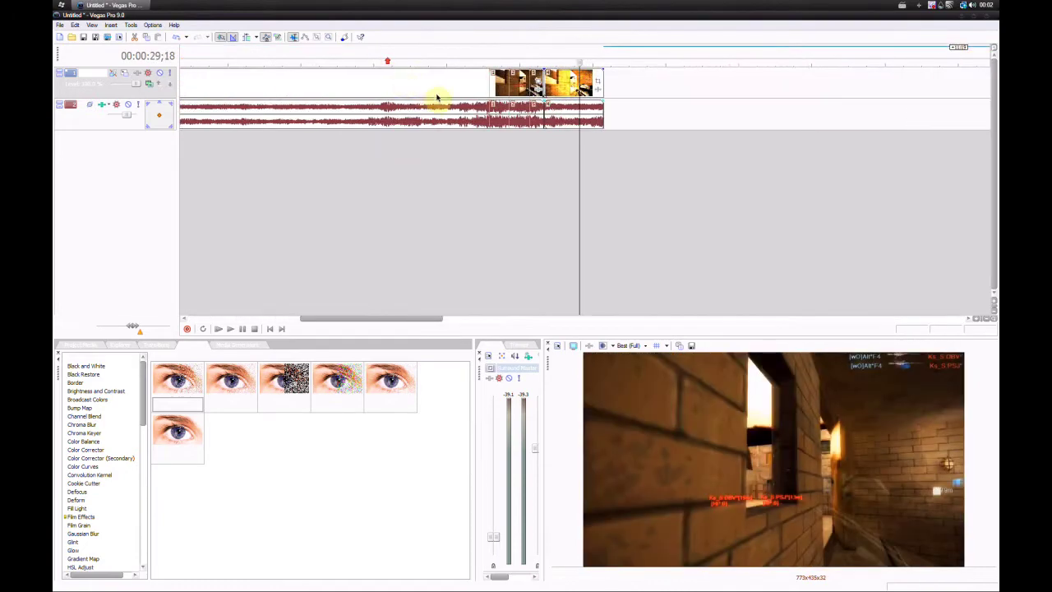
drag(606, 77, 778, 76)
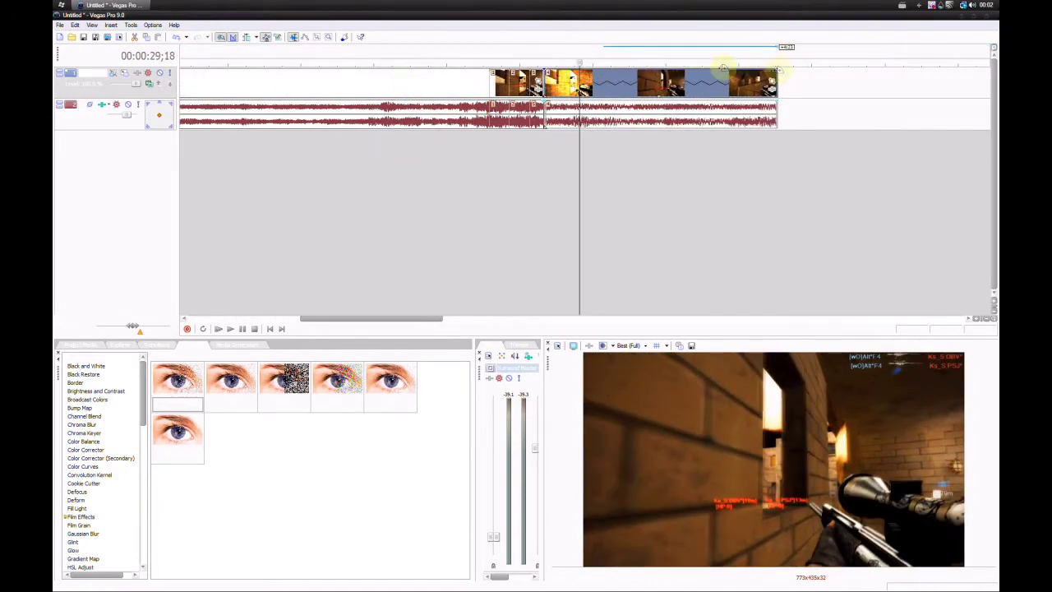
click(547, 55)
key(space)
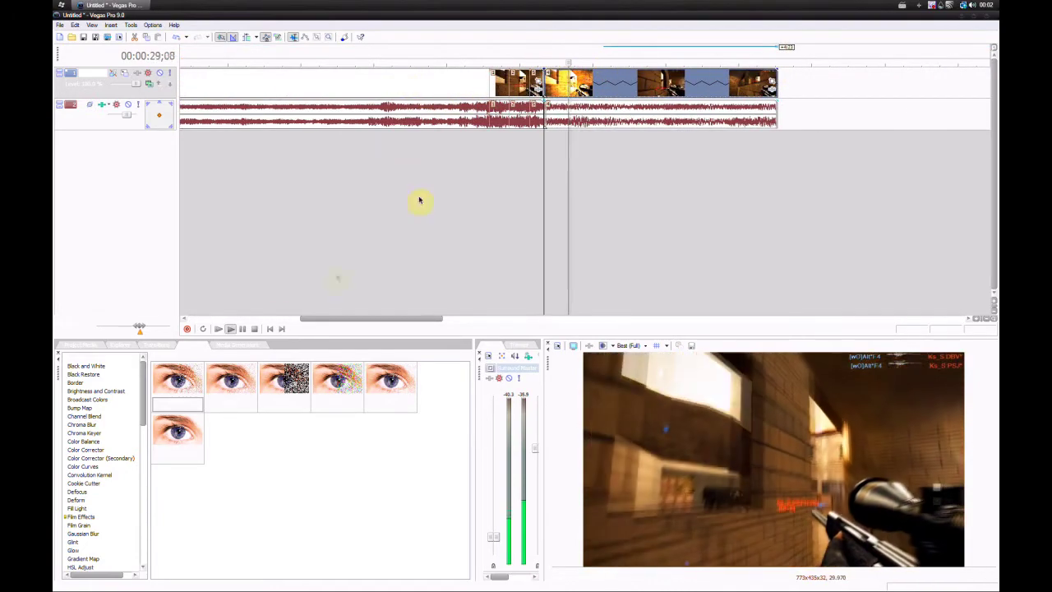
click(244, 329)
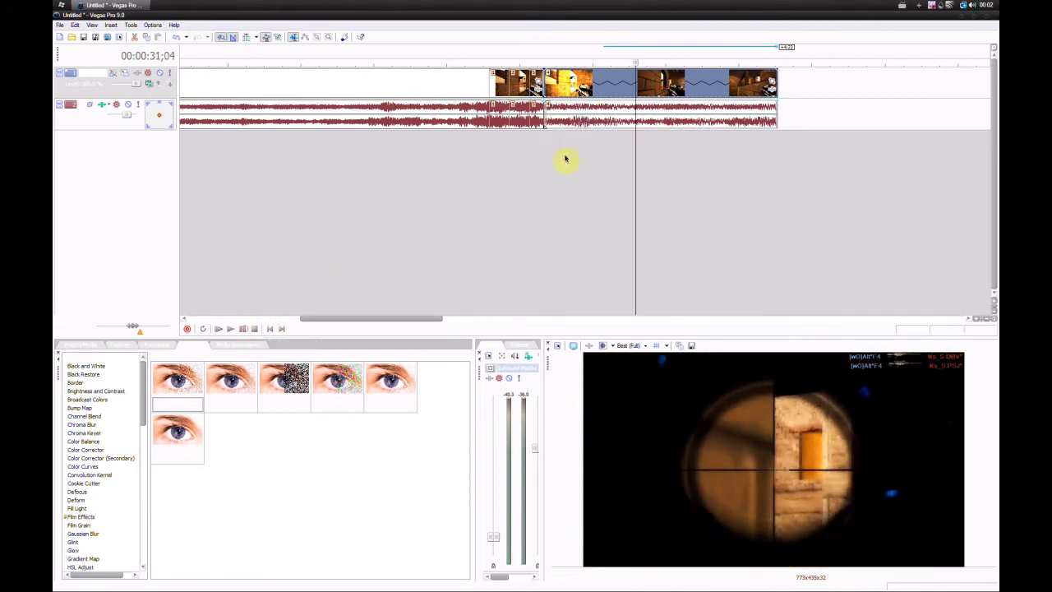
Lock the pitch change to the stretch in the properties of the slowed section's audio event.
right_click(598, 120)
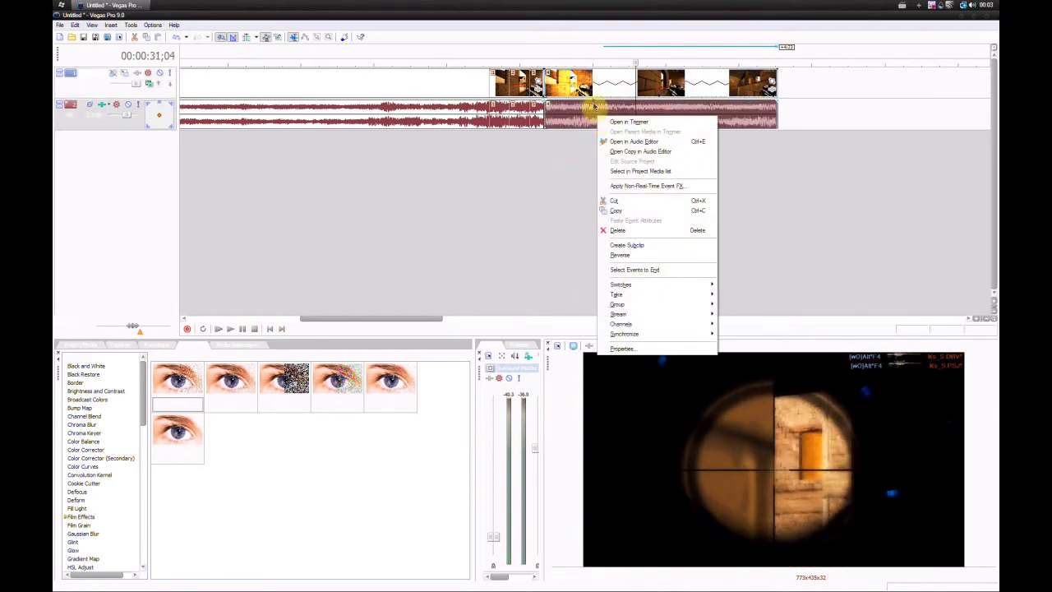
click(589, 113)
right_click(592, 112)
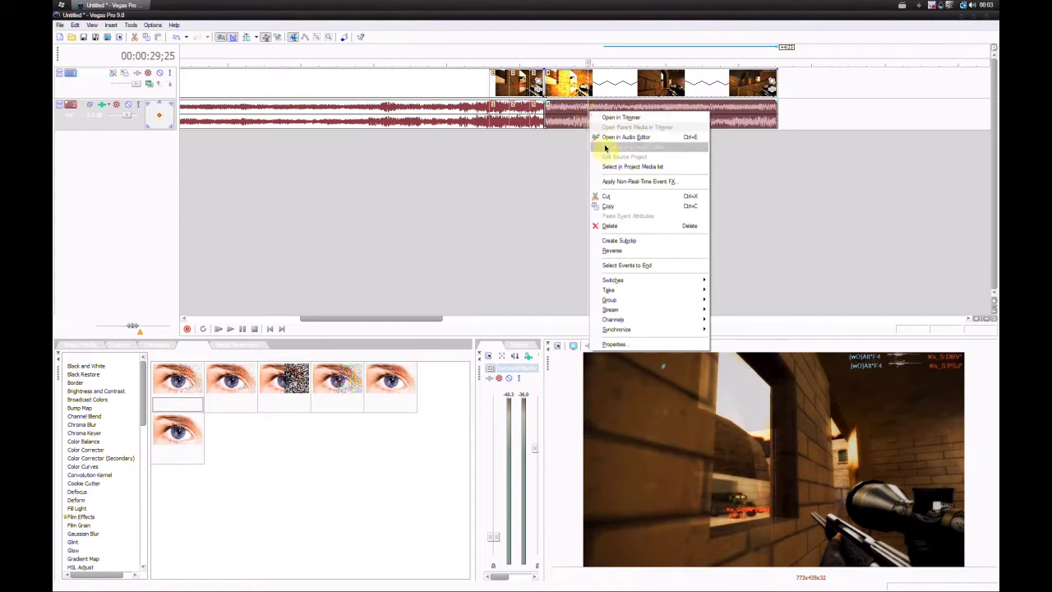
click(613, 344)
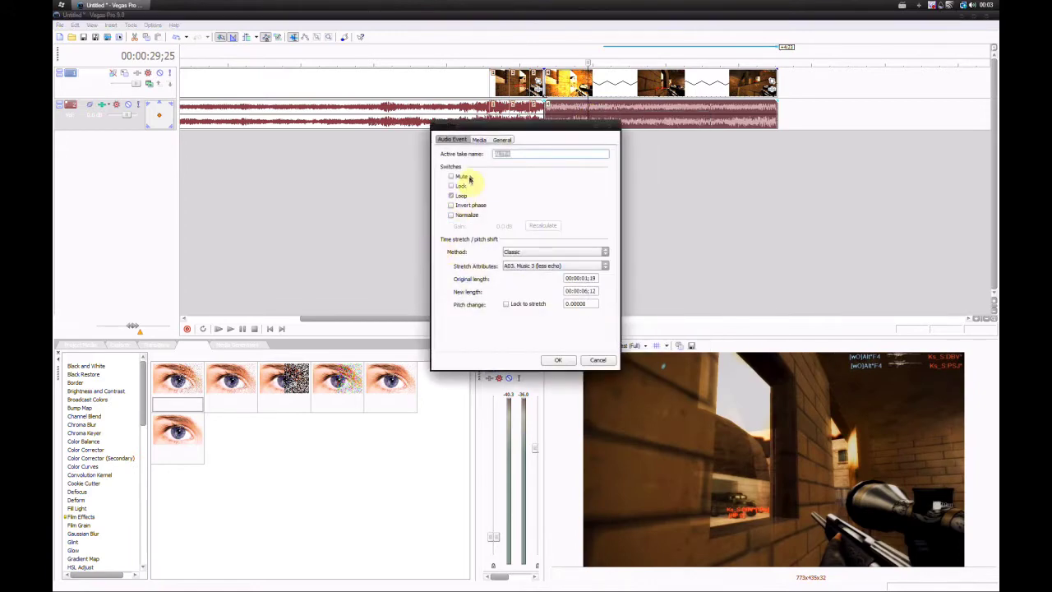
click(506, 304)
click(560, 361)
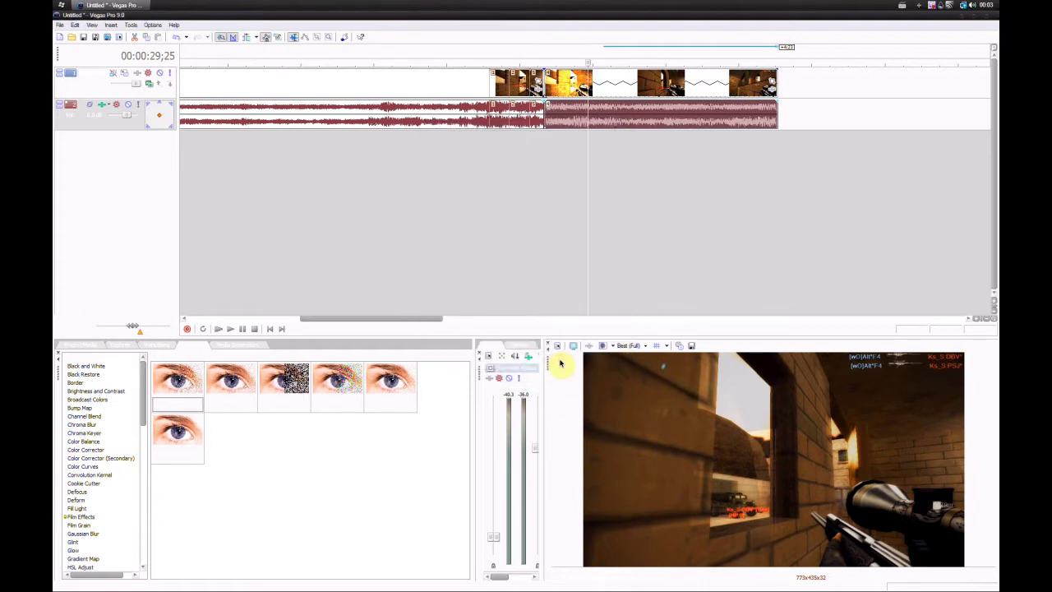
Play the slowed section from its beginning to check how its audio sounds.
click(542, 58)
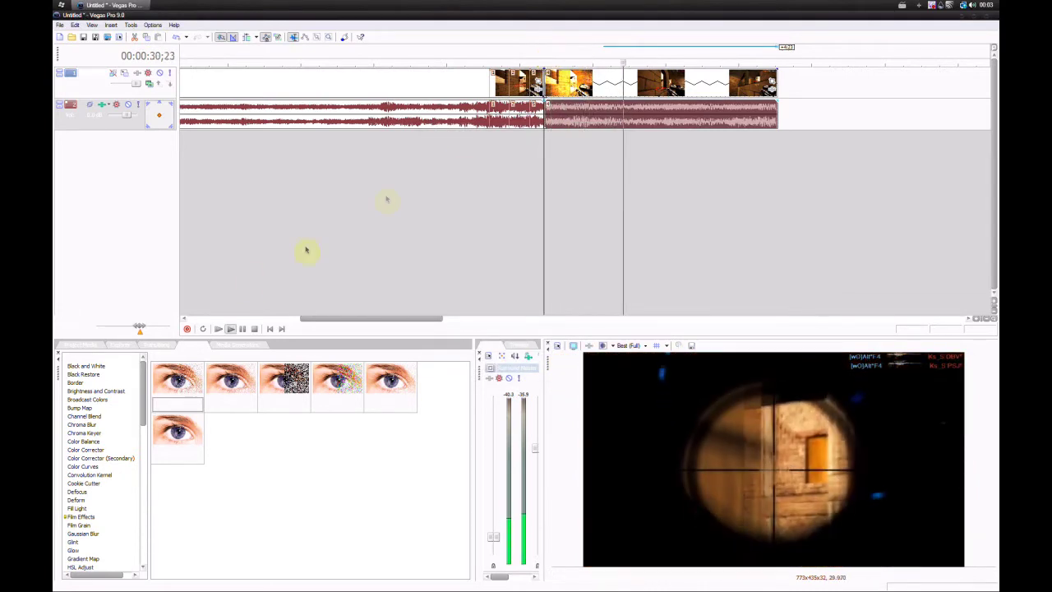
click(240, 330)
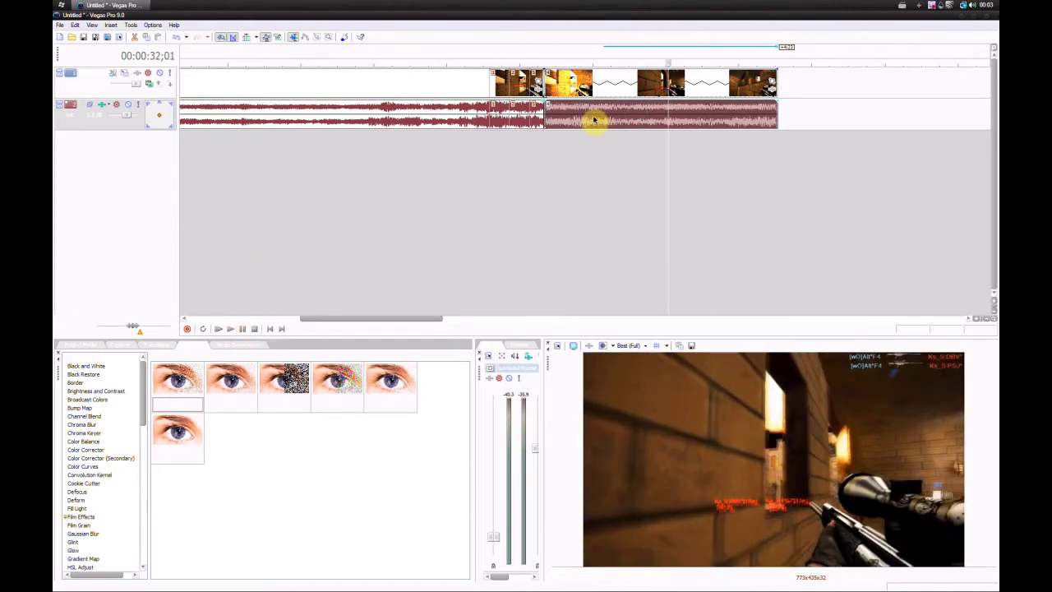
click(232, 329)
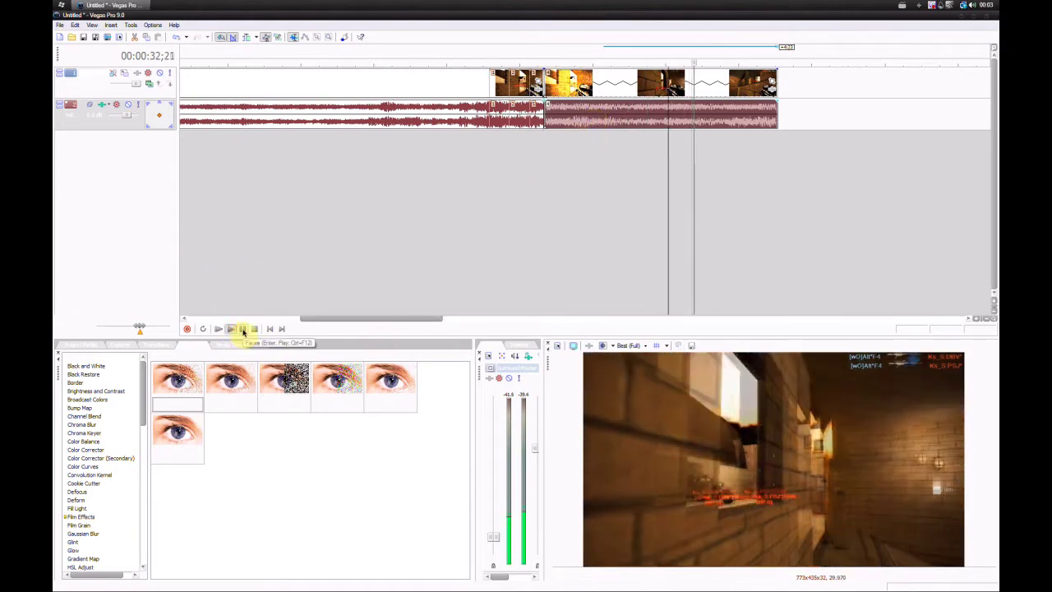
click(244, 331)
Delete the slowed section and undo the edits back to the whole, unsplit clip.
click(605, 96)
key(Delete)
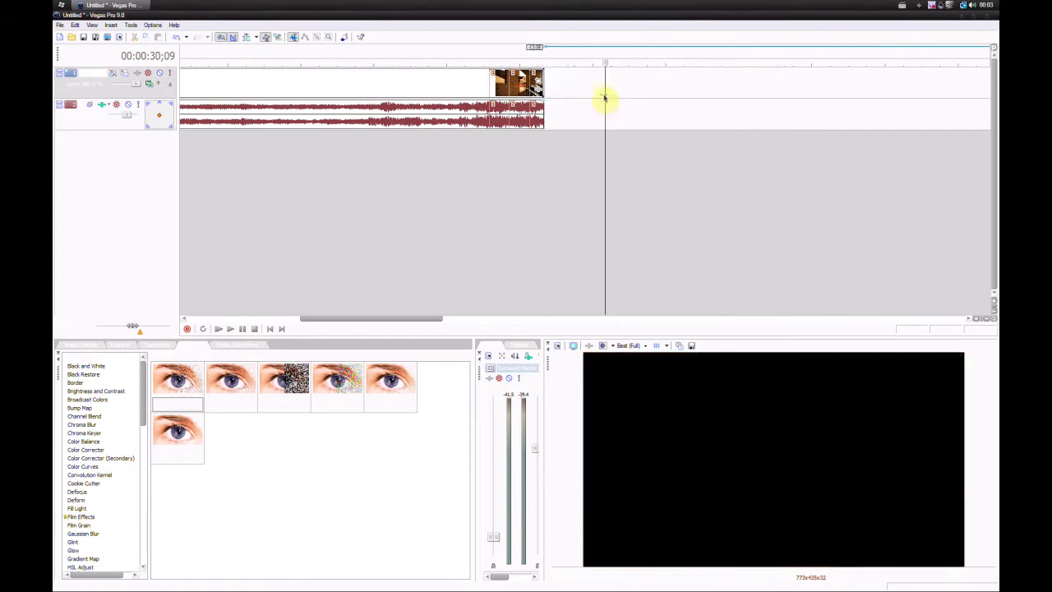
scroll(604, 98, down, 5)
key(ctrl+z)
key(ctrl+z)
key(ctrl+z)
key(ctrl+z)
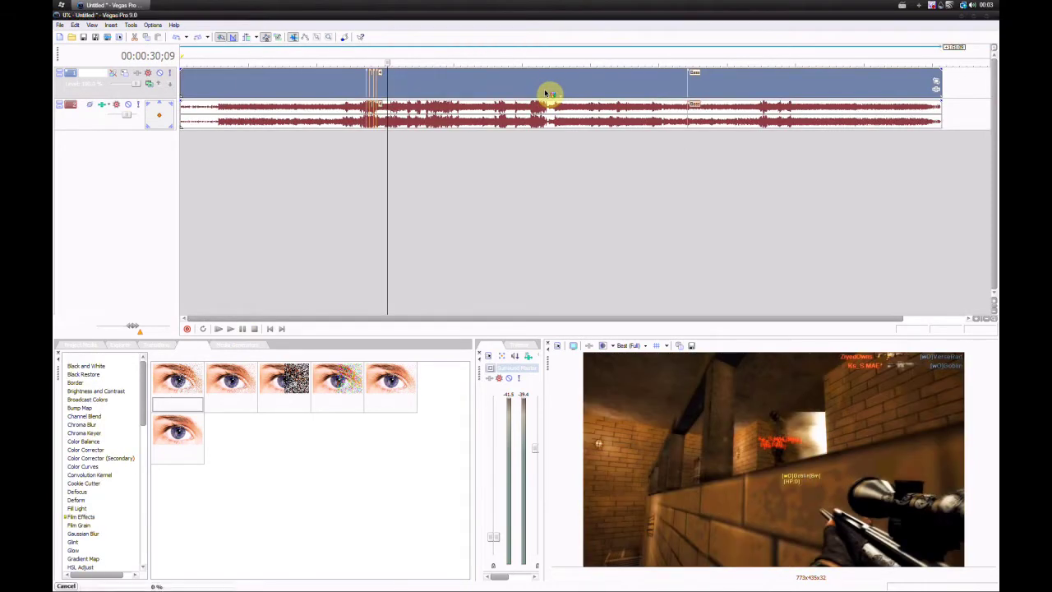
Place the cursor at 00:00:05;23 and insert an empty video track above the gameplay clip.
click(486, 97)
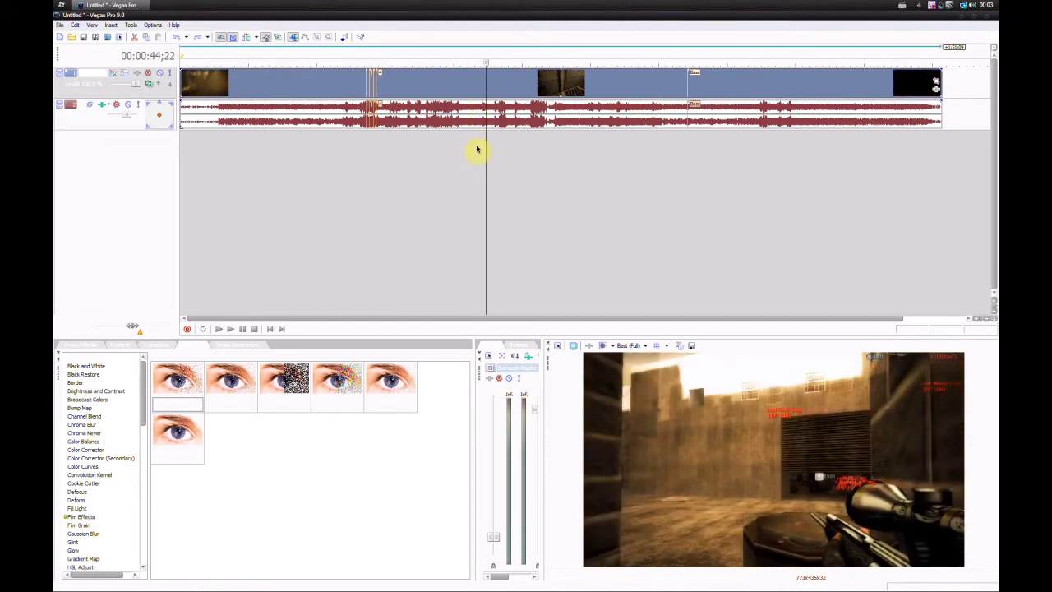
click(233, 63)
click(232, 159)
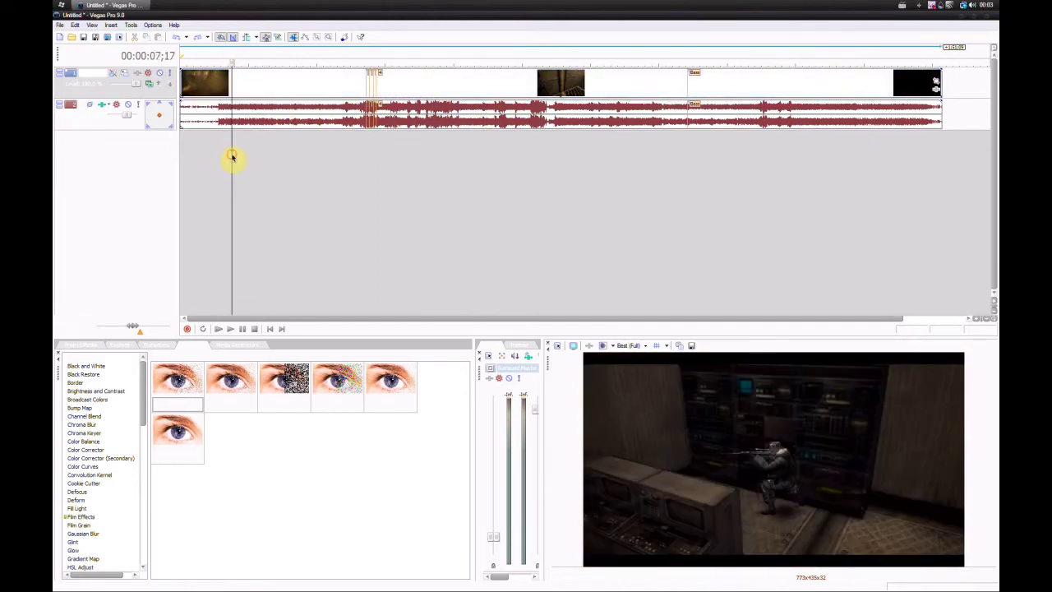
click(220, 90)
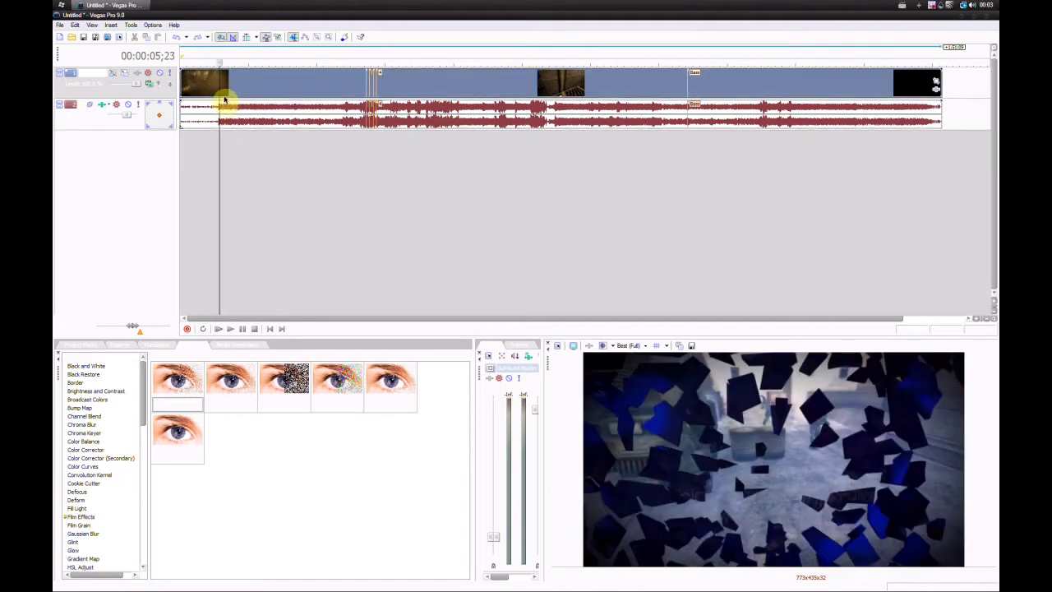
right_click(221, 148)
click(225, 178)
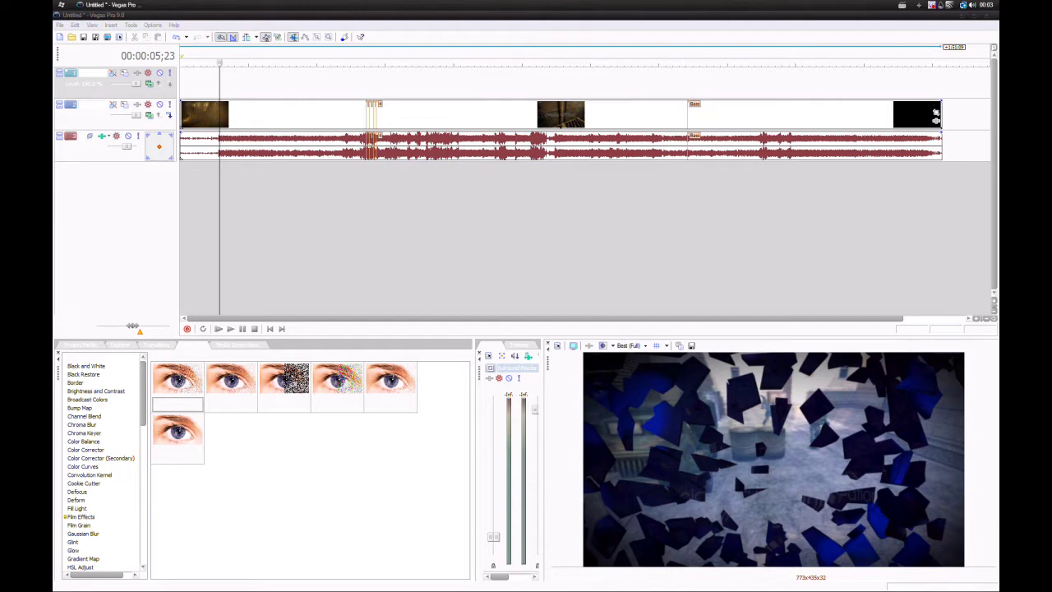
Add the transparent Artificial Animation logo image to the new video track, starting at the beginning of the timeline.
drag(55, 181, 254, 76)
click(215, 62)
scroll(225, 72, up, 2)
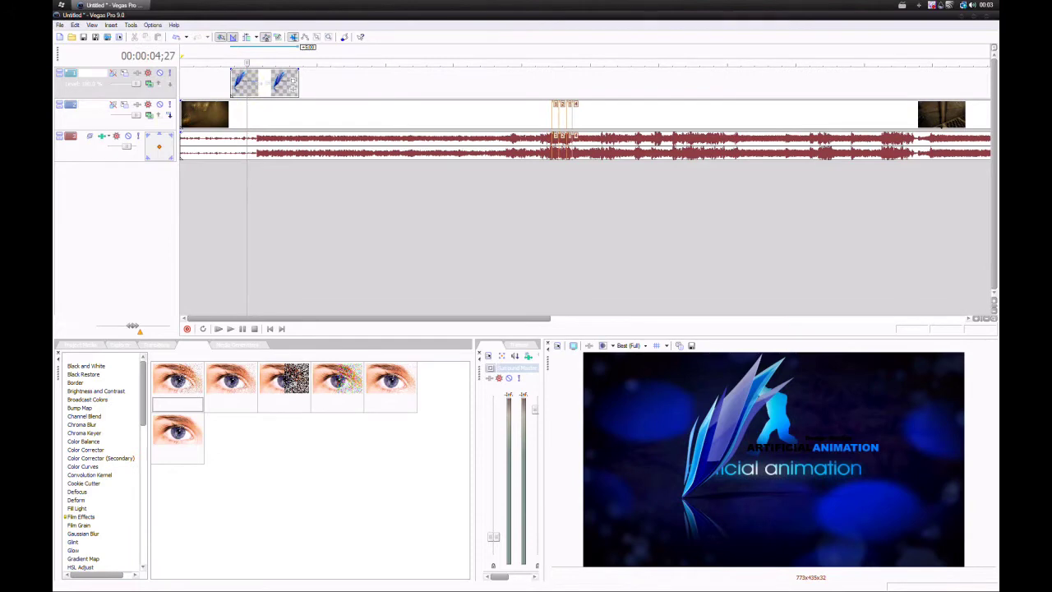
drag(55, 123, 208, 82)
click(207, 47)
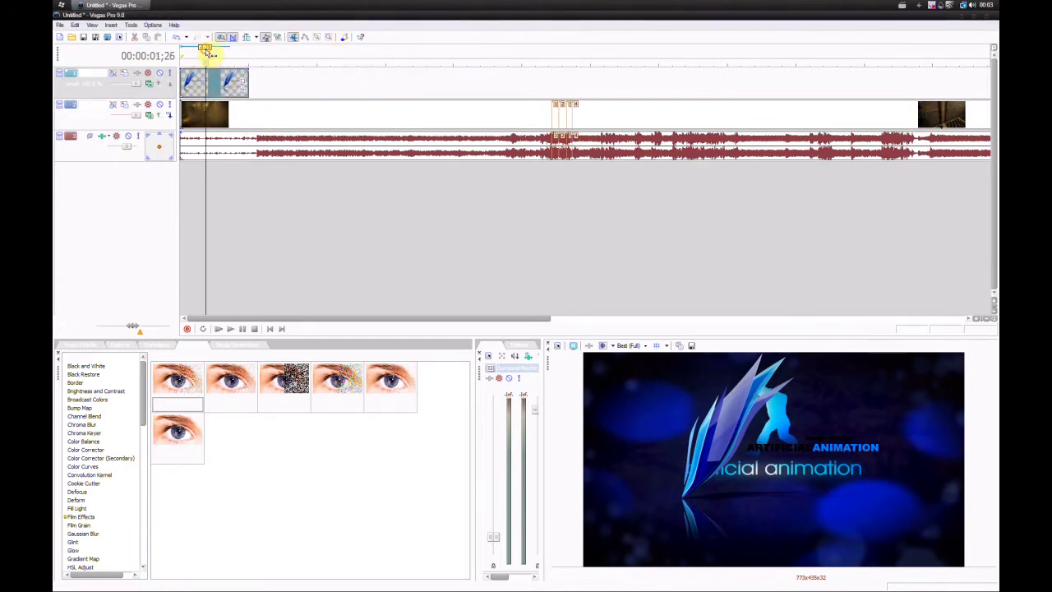
click(199, 50)
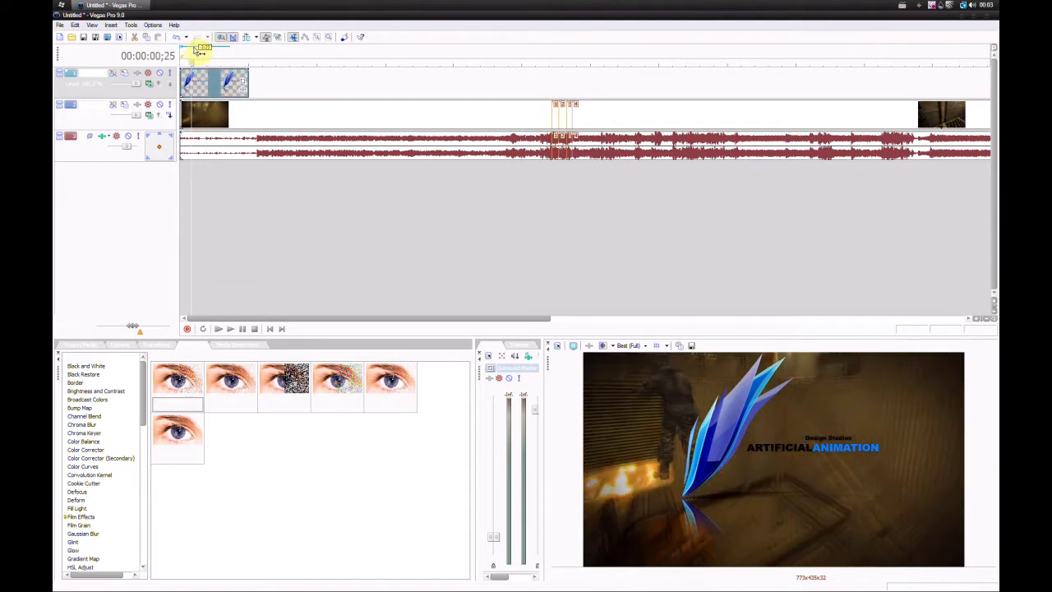
Move the gameplay clip so that it starts directly at the end of the logo image.
drag(216, 115, 371, 116)
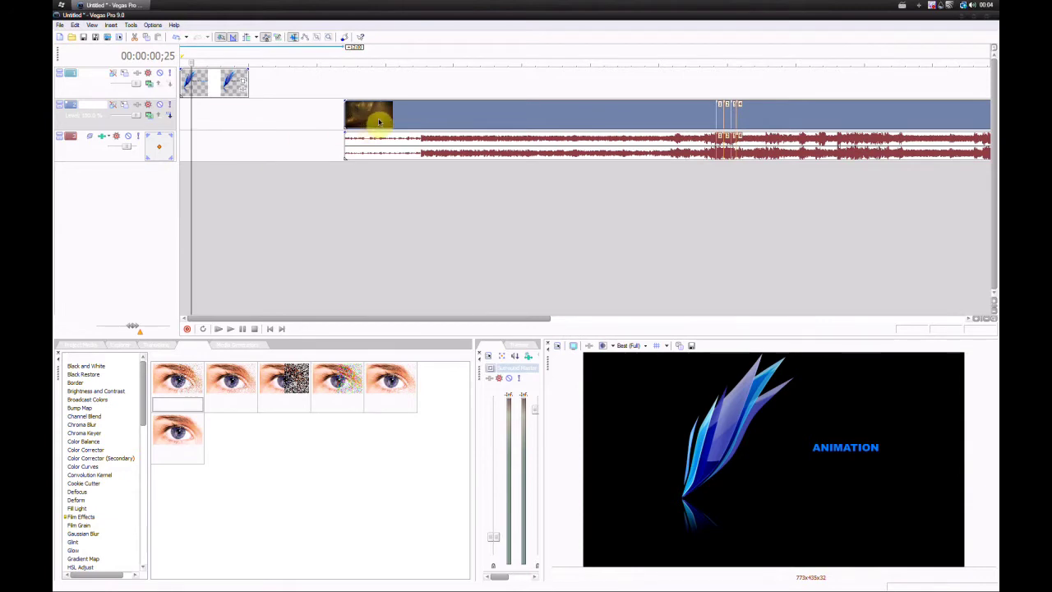
drag(379, 122, 284, 124)
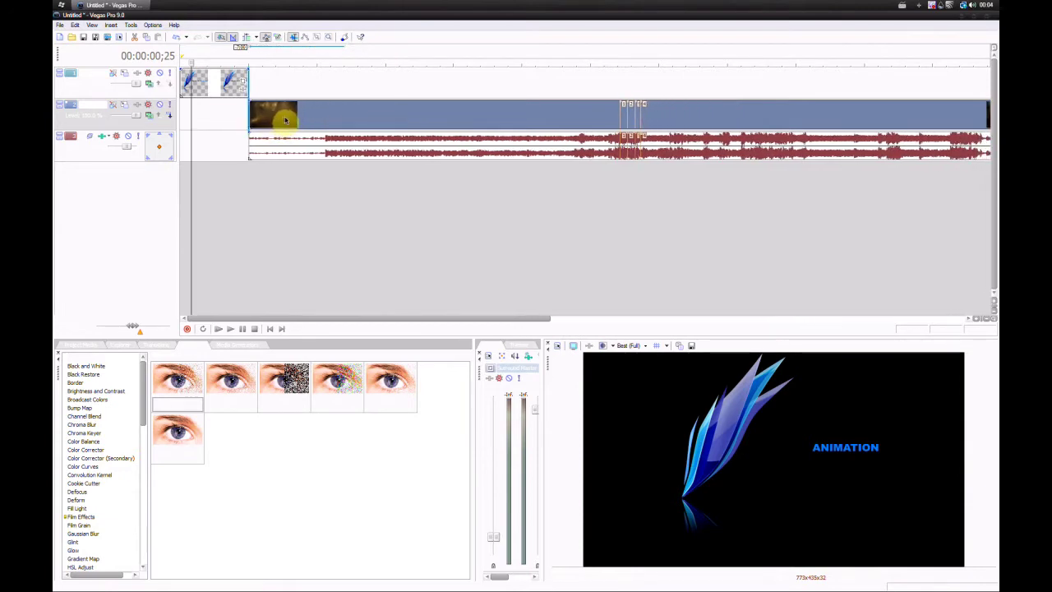
click(194, 54)
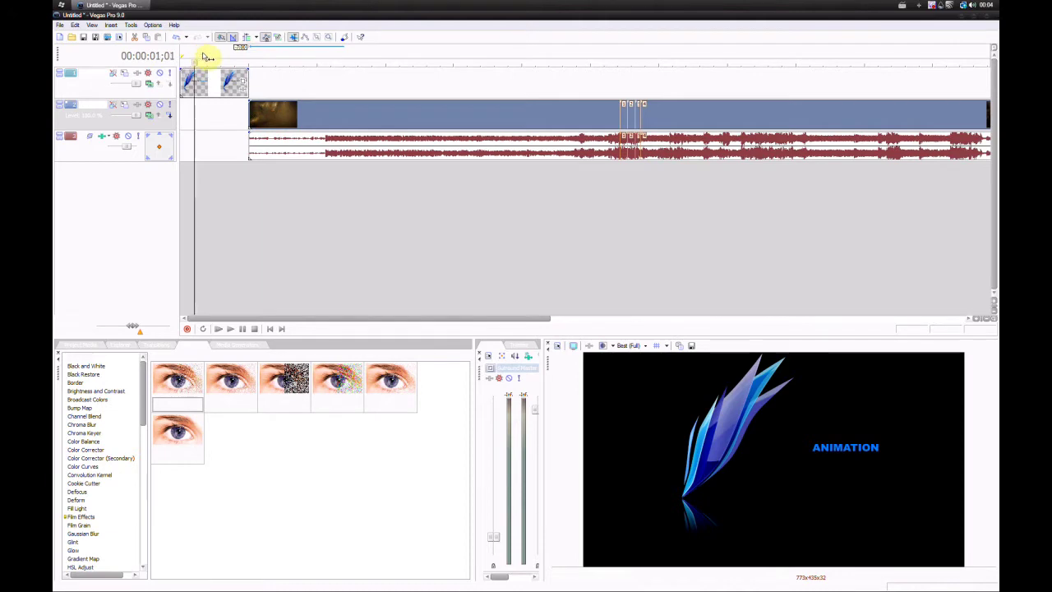
Set the logo track's compositing mode to Add and move the gameplay clip back to the timeline start.
click(151, 88)
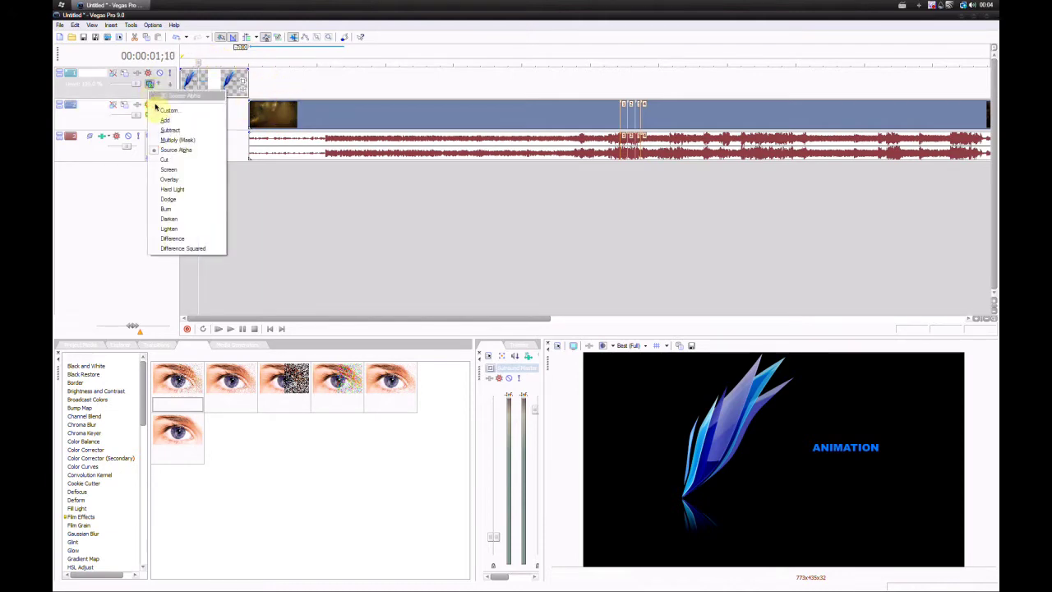
click(169, 128)
drag(259, 121, 165, 117)
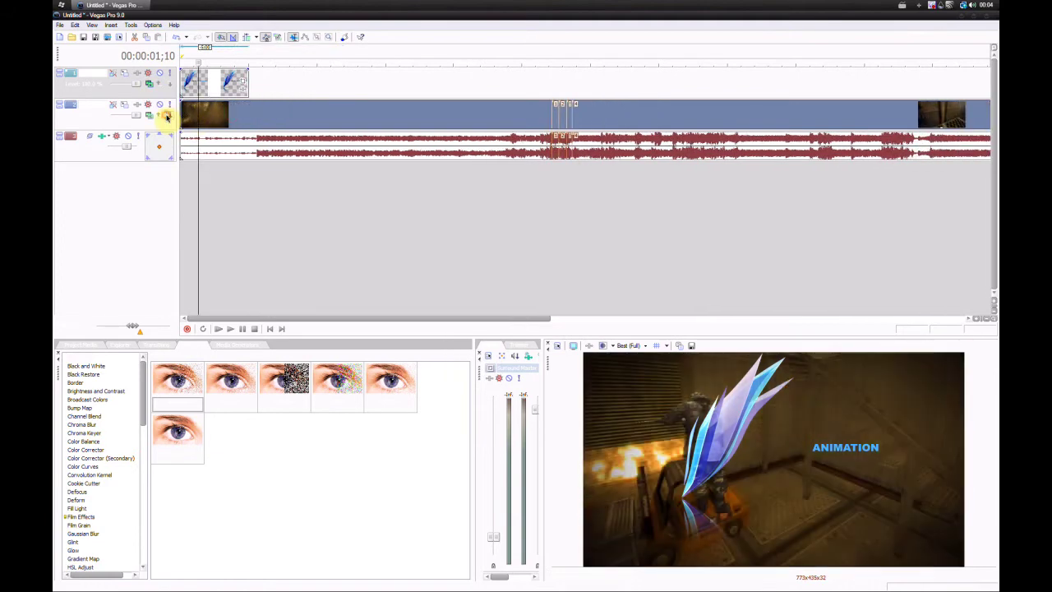
Undock the video preview as a large floating window and position it so the logo track's controls stay reachable.
double_click(548, 361)
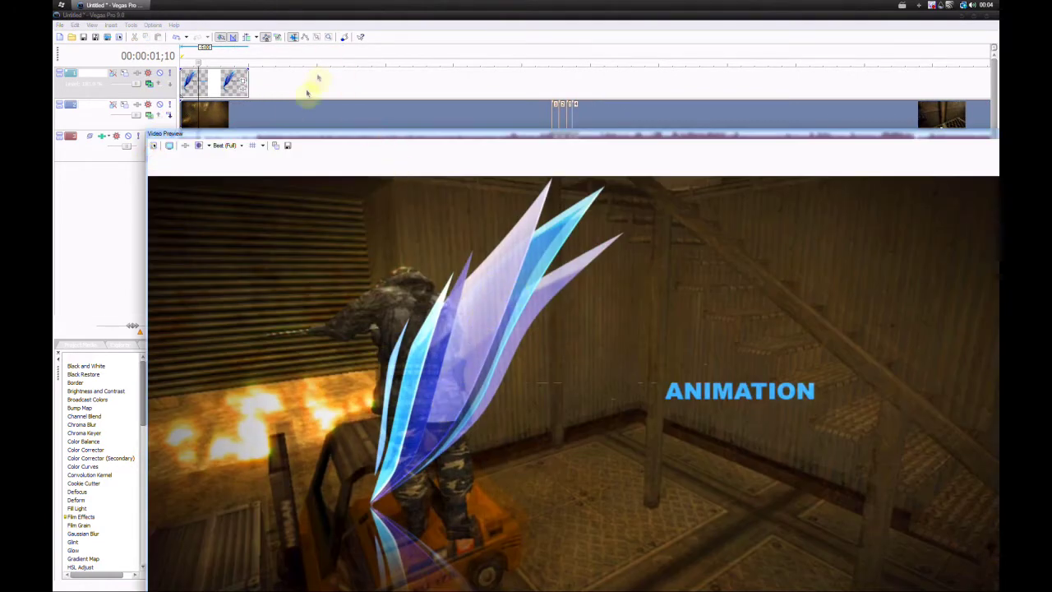
drag(261, 135, 186, 58)
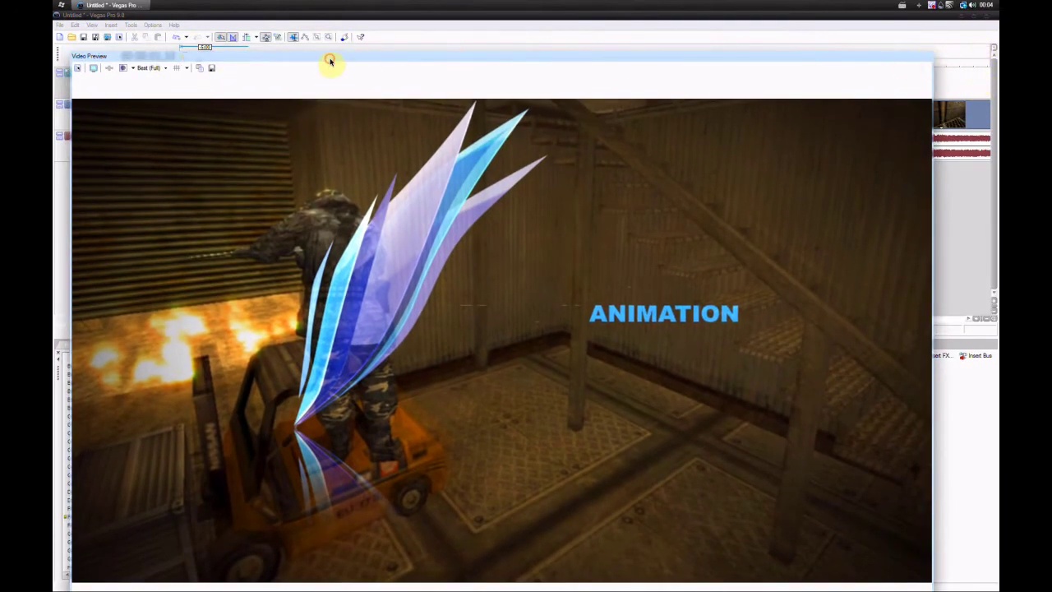
drag(330, 60, 316, 128)
Compare the 3D Source Alpha and Add compositing modes on the logo track, leaving it on 3D Source Alpha.
click(149, 84)
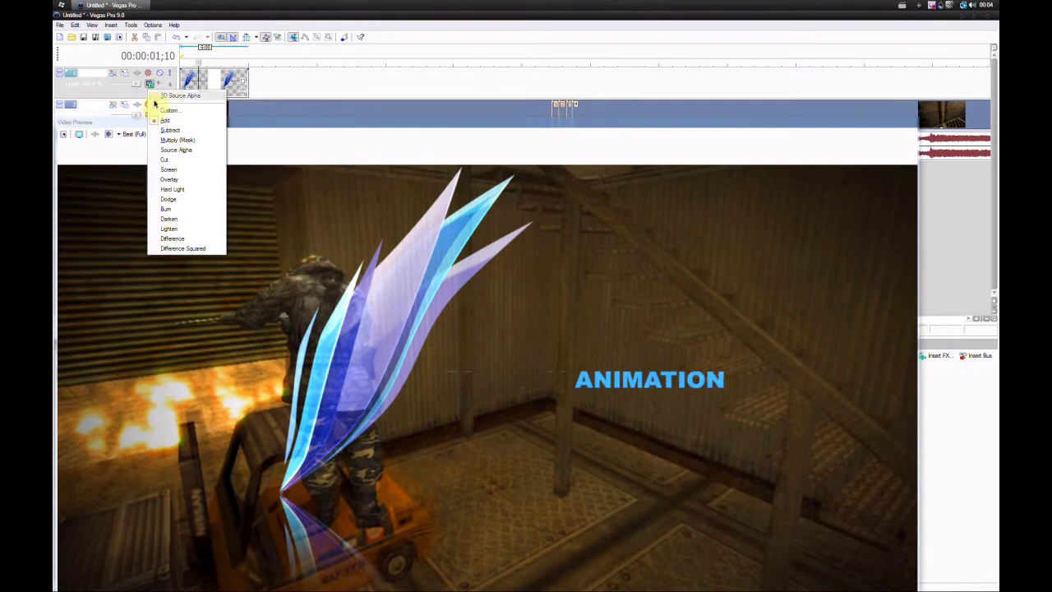
click(154, 97)
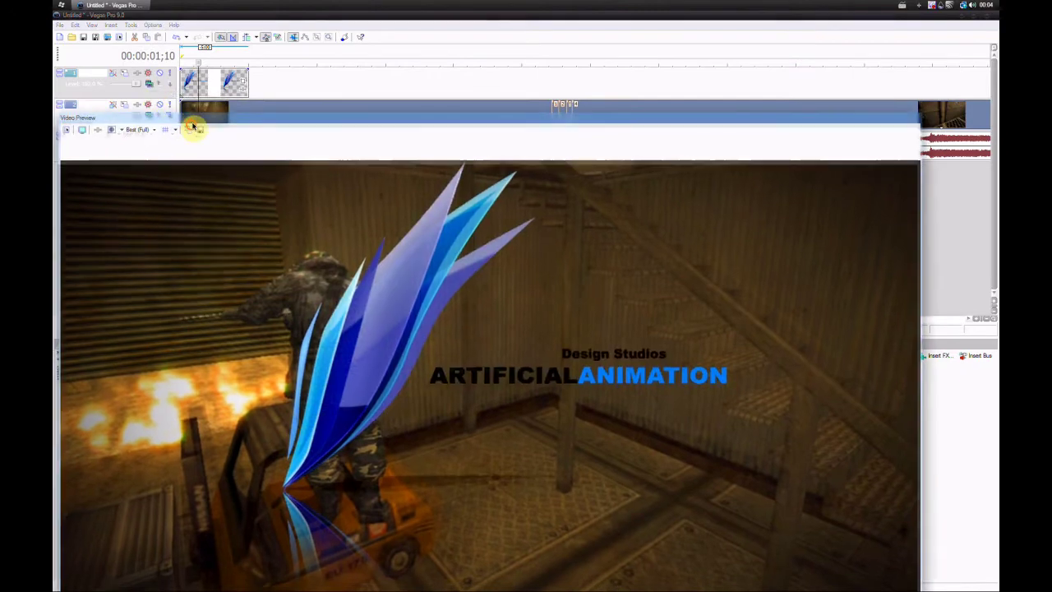
drag(194, 126, 164, 107)
click(149, 84)
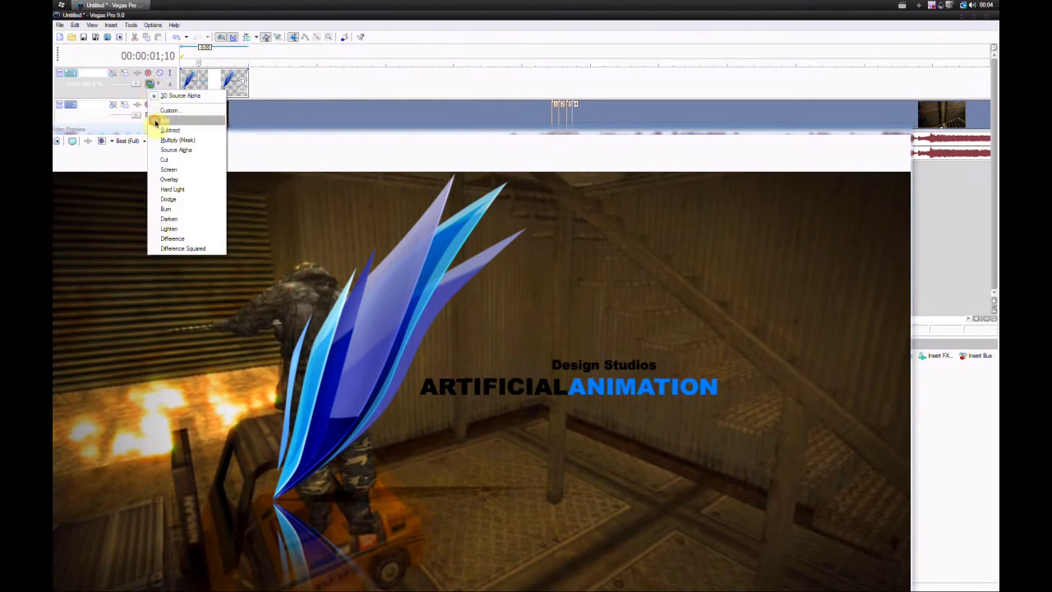
click(157, 121)
click(146, 87)
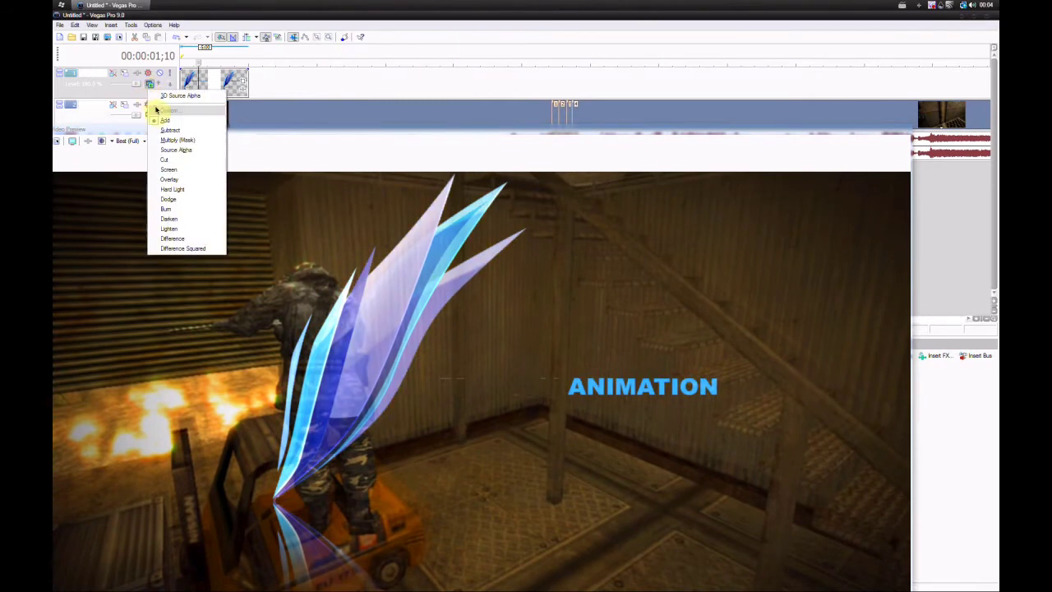
click(157, 102)
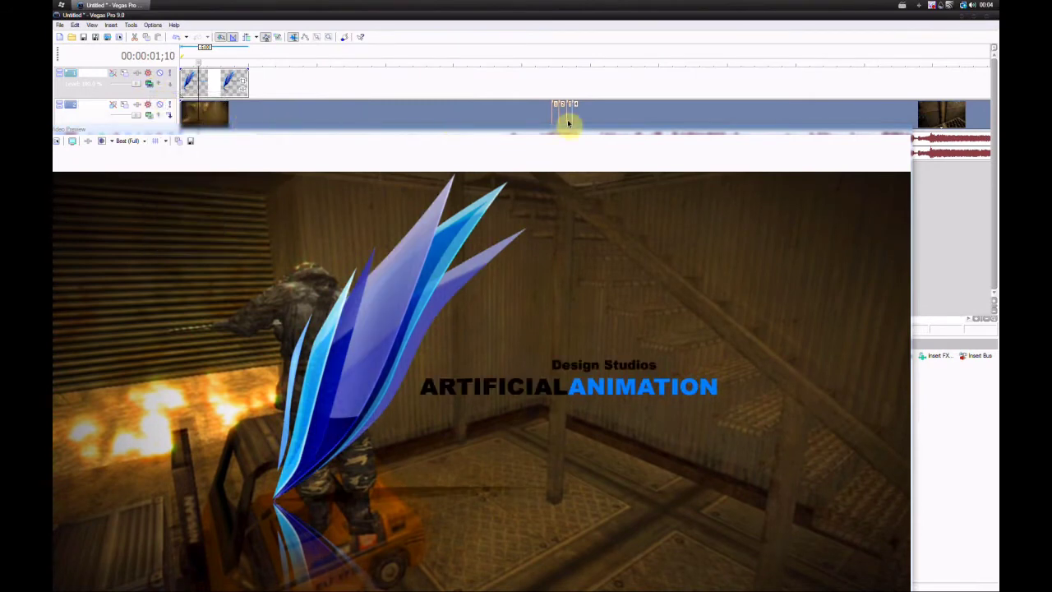
Close the floating video preview and delete the logo image from the upper video track.
click(907, 130)
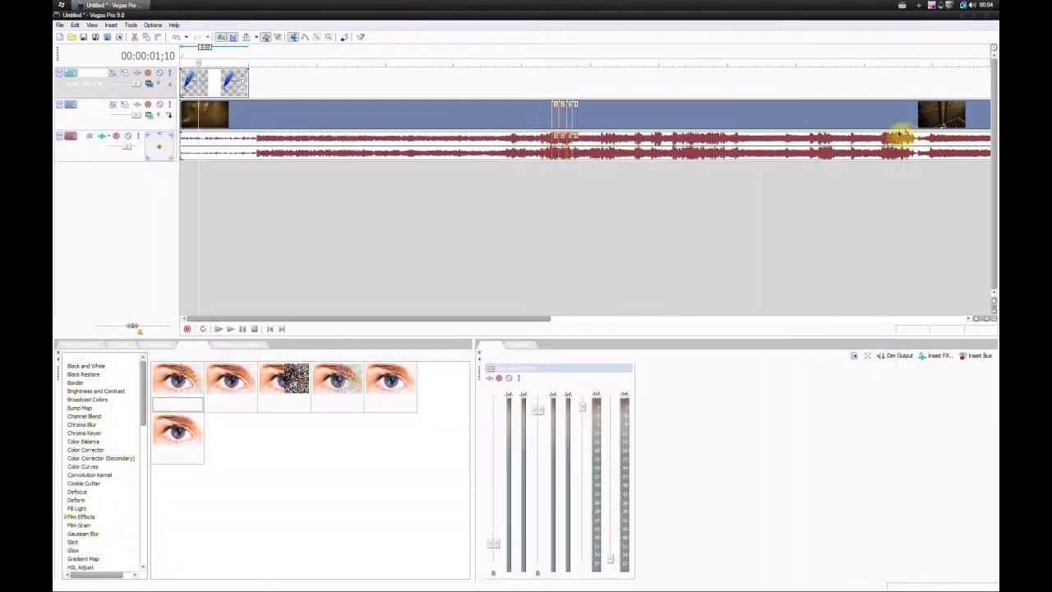
click(206, 80)
key(Delete)
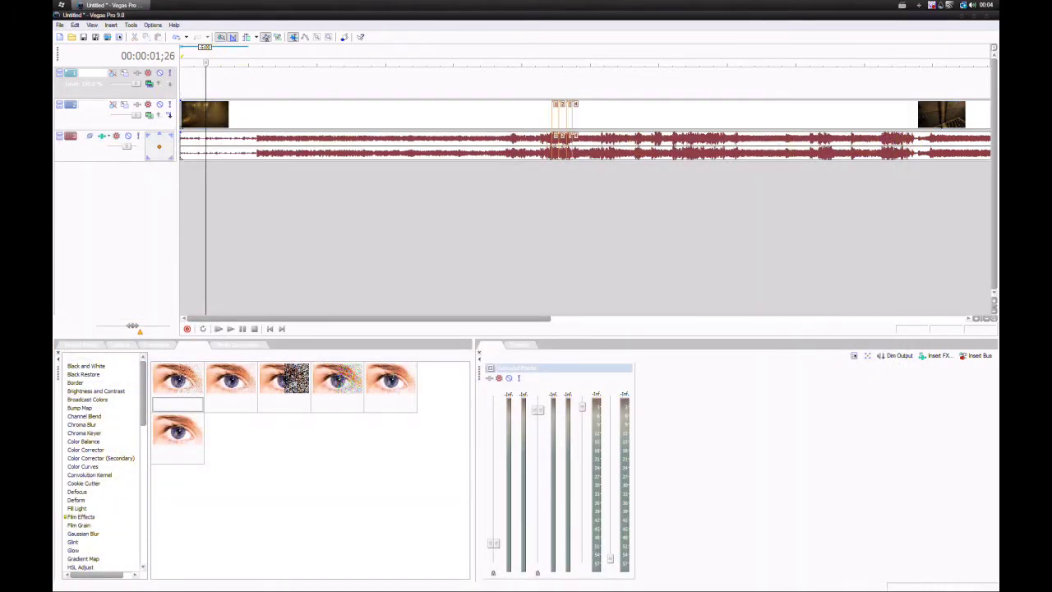
Move the gameplay clip with its grouped audio along the timeline and back to the start.
click(218, 117)
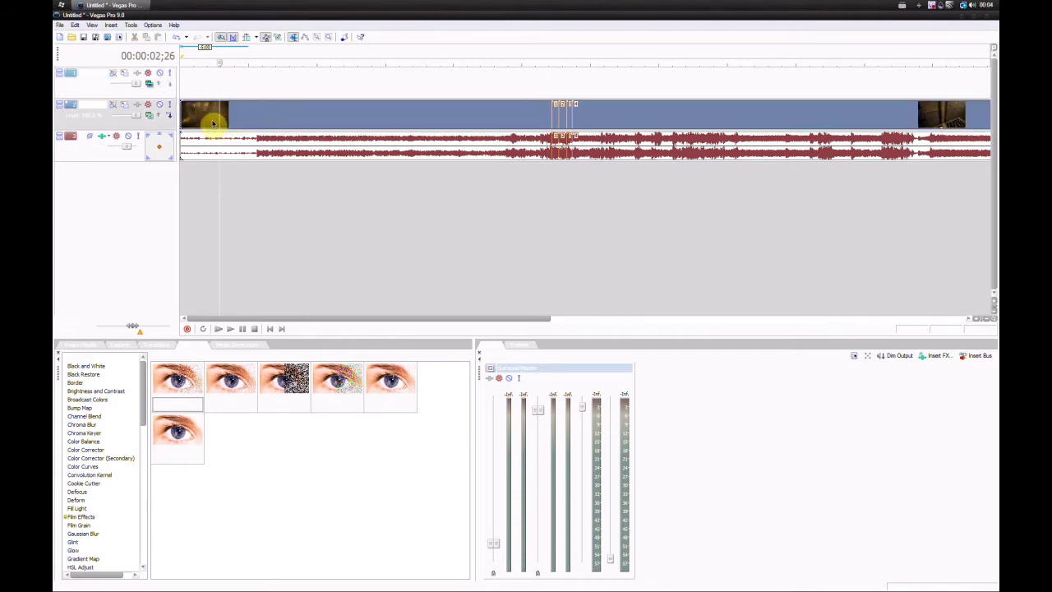
click(222, 146)
drag(222, 145, 305, 152)
drag(410, 148, 324, 134)
click(238, 118)
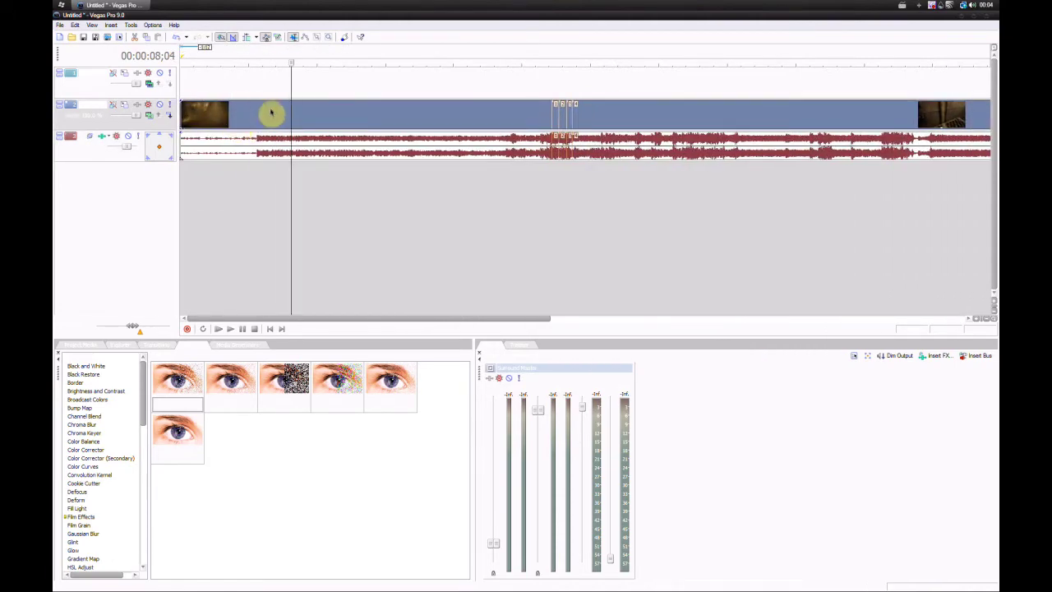
Remove the gameplay video event from its group so it separates from its audio.
right_click(271, 113)
click(301, 314)
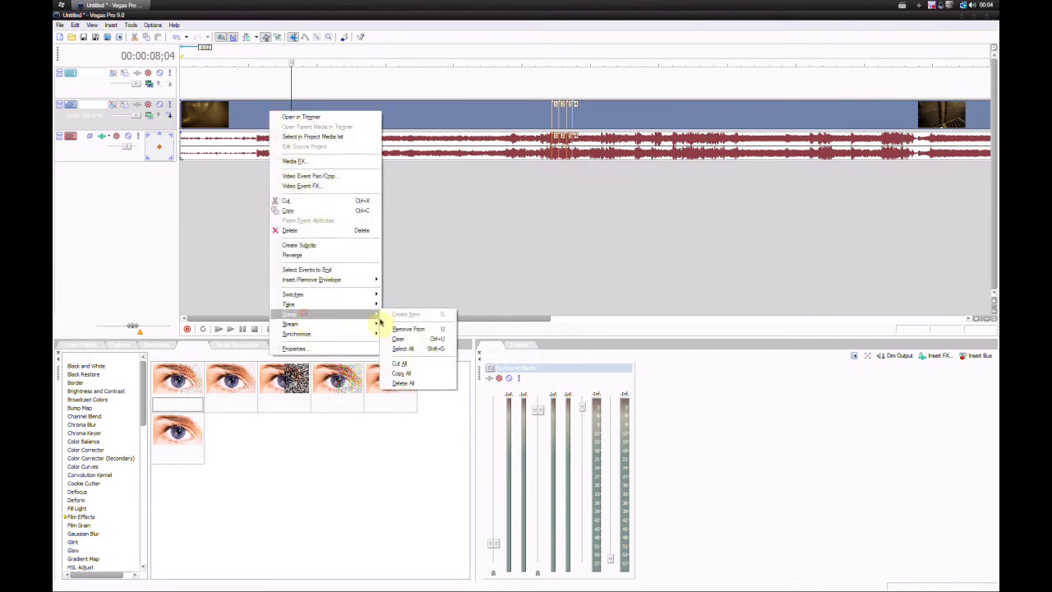
click(421, 330)
click(304, 170)
Select only the gameplay clip's audio event, shift it slightly and delete it from the audio track.
click(230, 147)
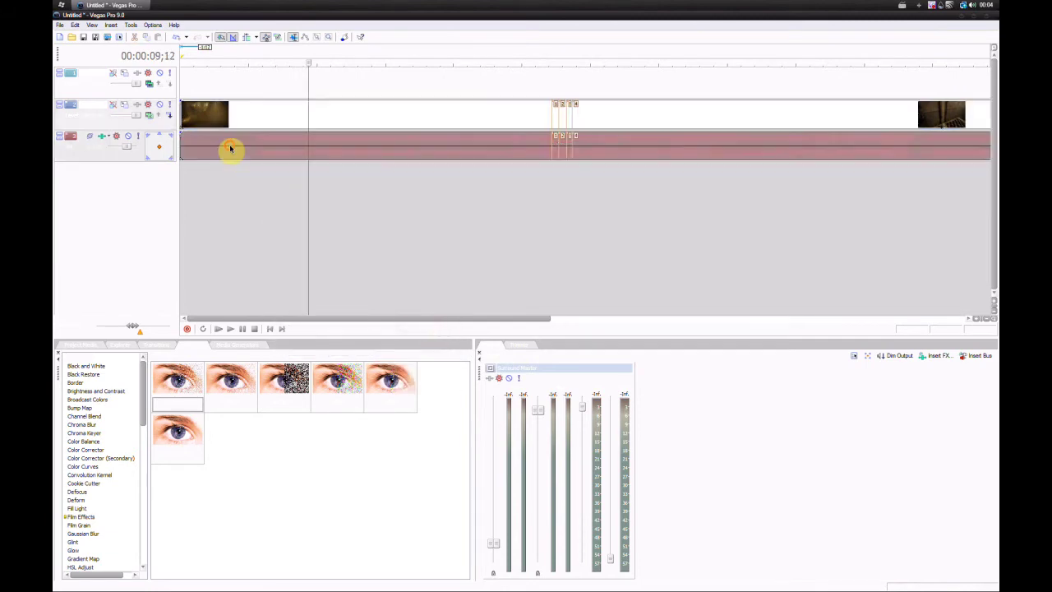
mouse_move(230, 148)
mouse_down()
mouse_move(484, 151)
mouse_move(272, 148)
mouse_move(230, 138)
mouse_move(375, 131)
mouse_move(244, 125)
mouse_up()
click(231, 143)
key(Delete)
Play the video without its audio and check the Group options available for the video event.
click(230, 329)
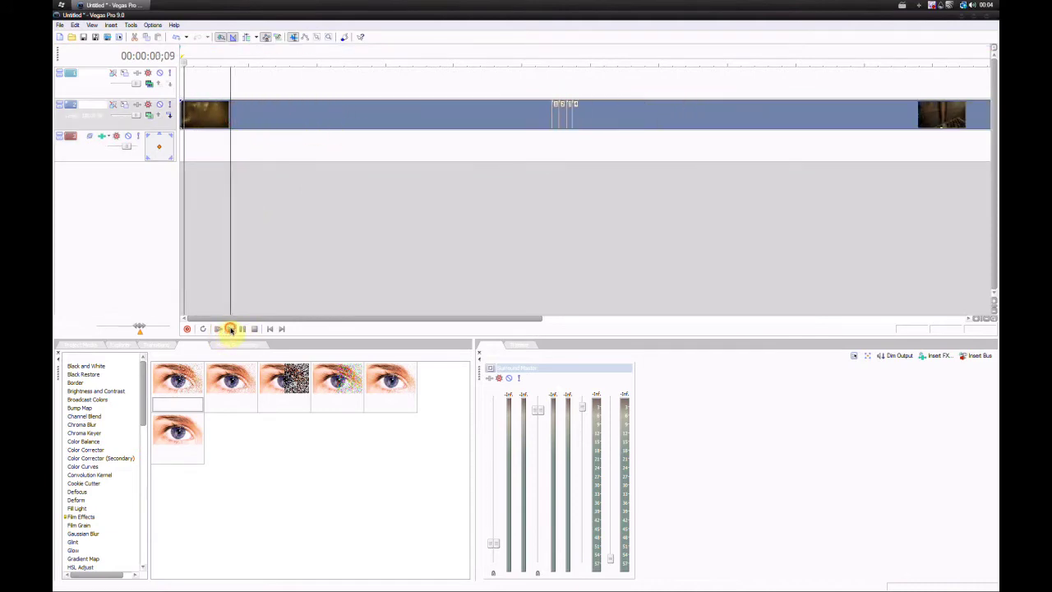
click(521, 344)
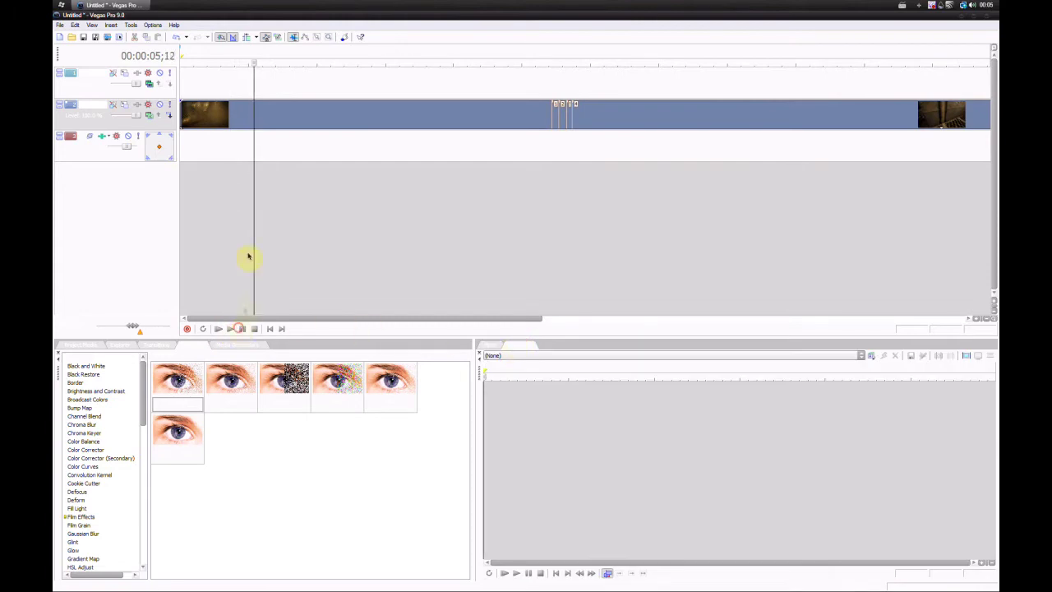
click(224, 125)
right_click(225, 125)
mouse_move(285, 322)
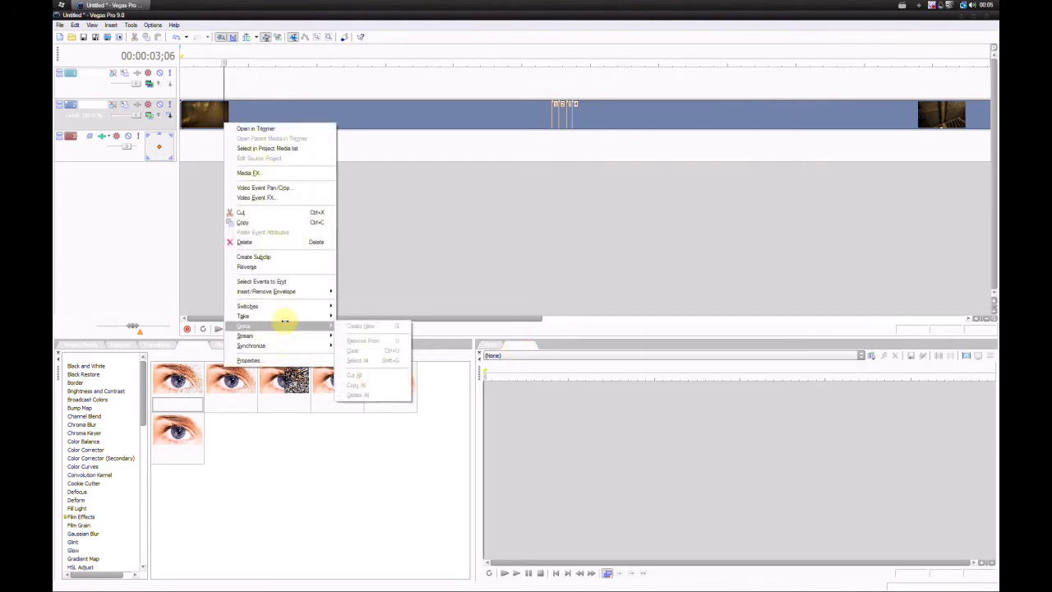
Undo the audio deletion to bring the gameplay audio back, and deselect the clips.
click(492, 346)
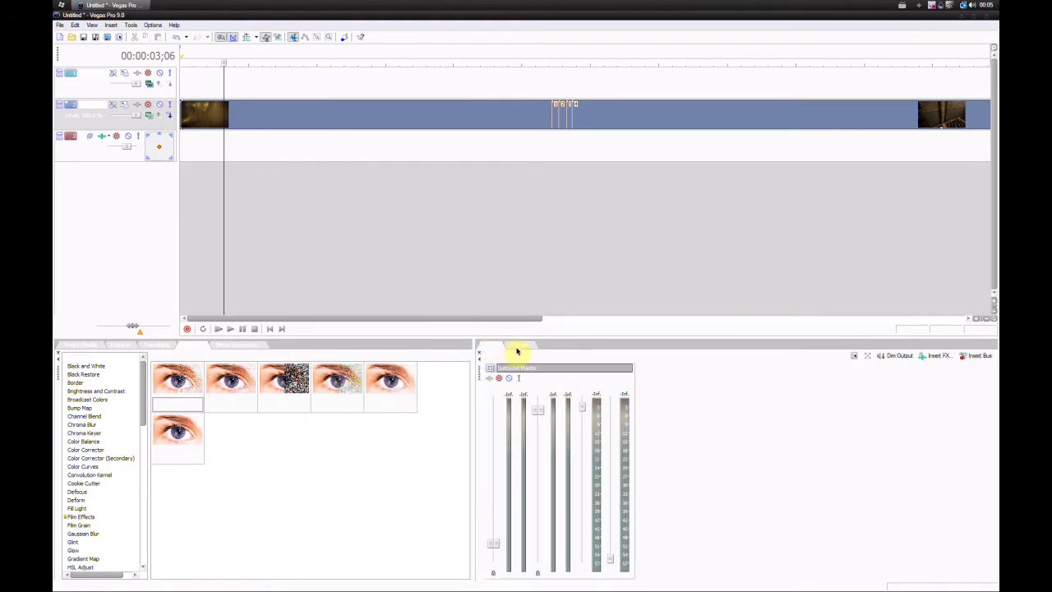
click(515, 348)
click(498, 347)
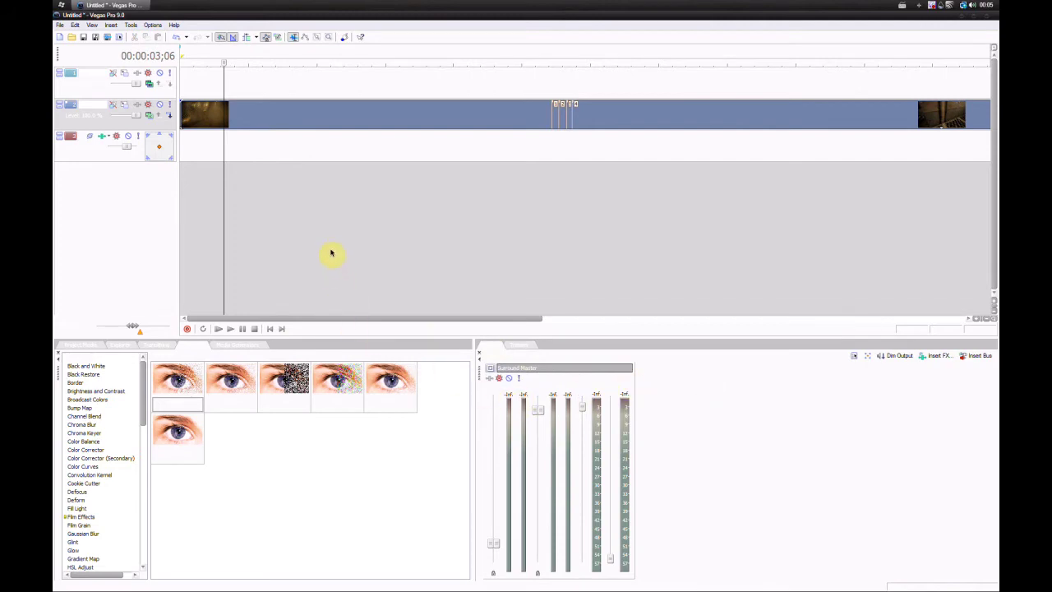
key(ctrl+z)
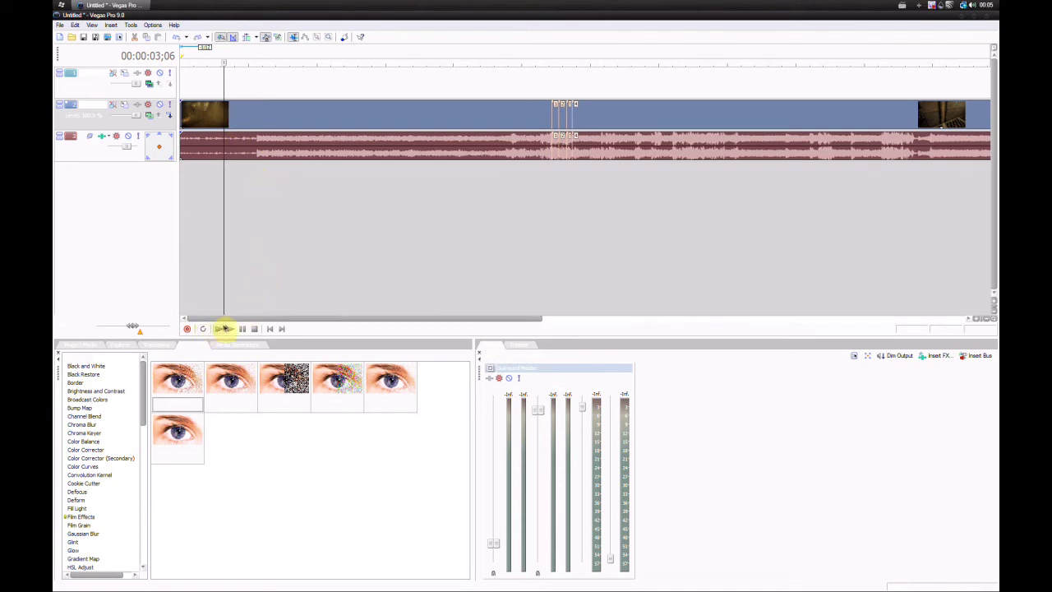
click(217, 216)
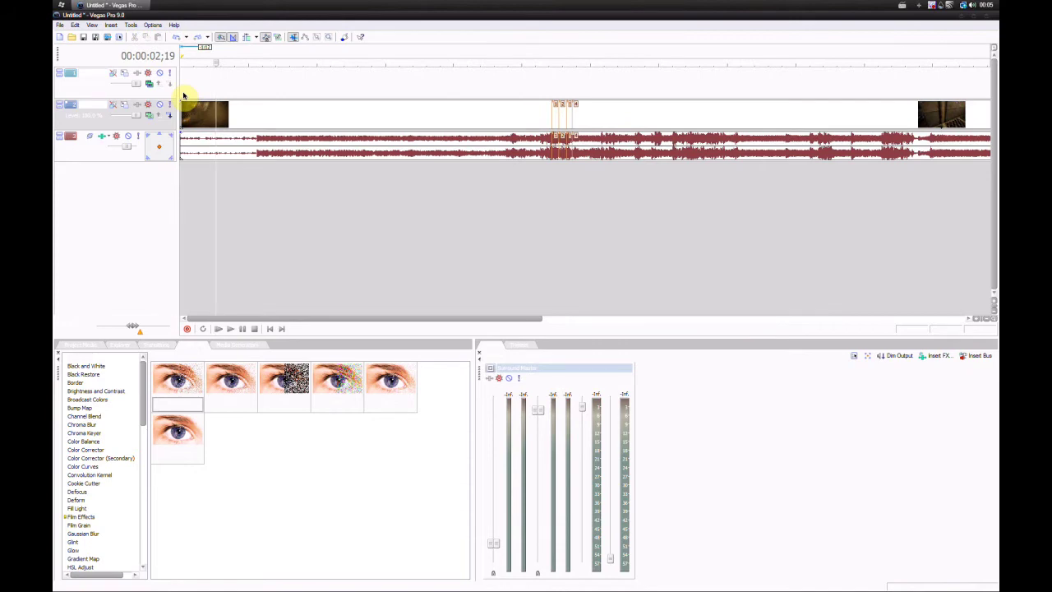
Reset the window arrangement to the Default Layout.
click(243, 344)
click(204, 345)
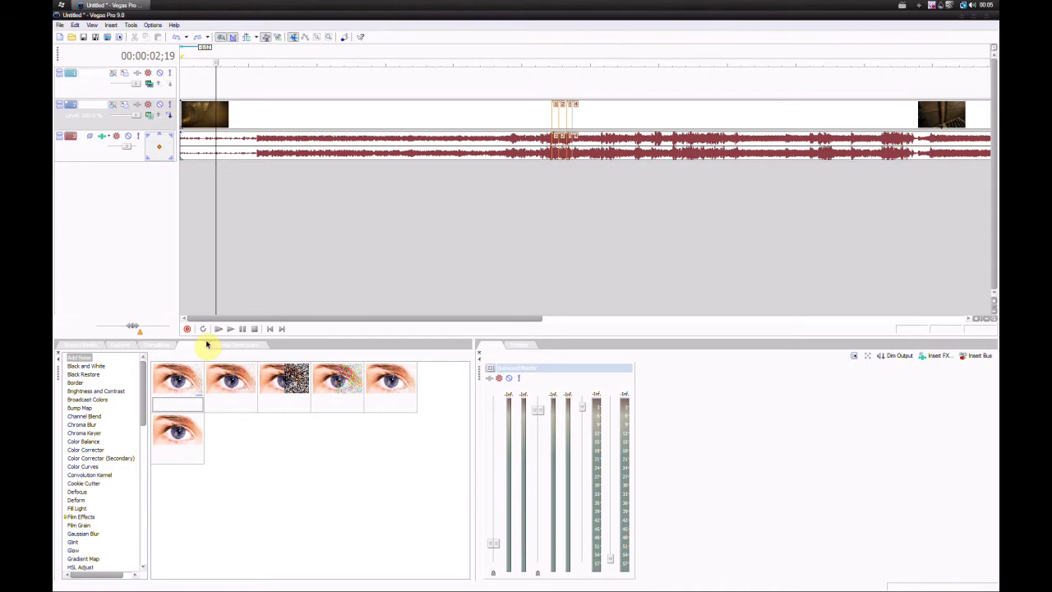
click(92, 24)
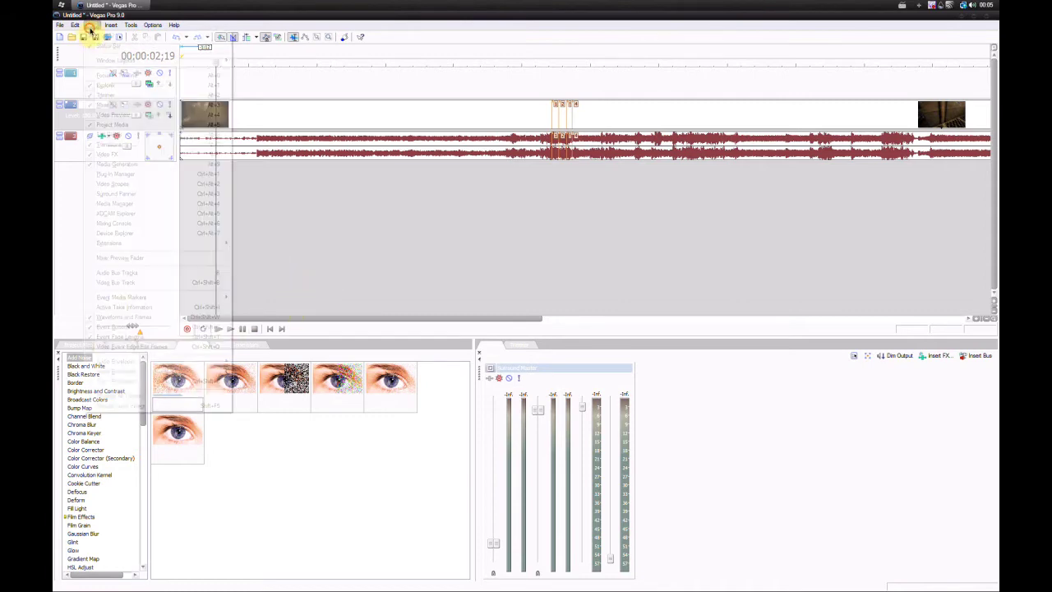
mouse_move(94, 61)
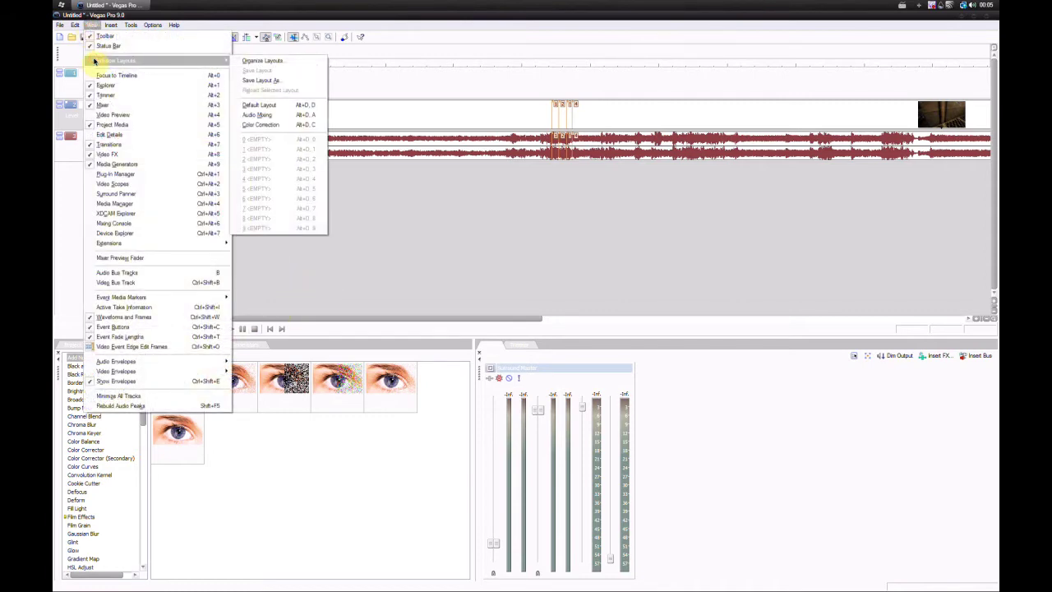
click(275, 109)
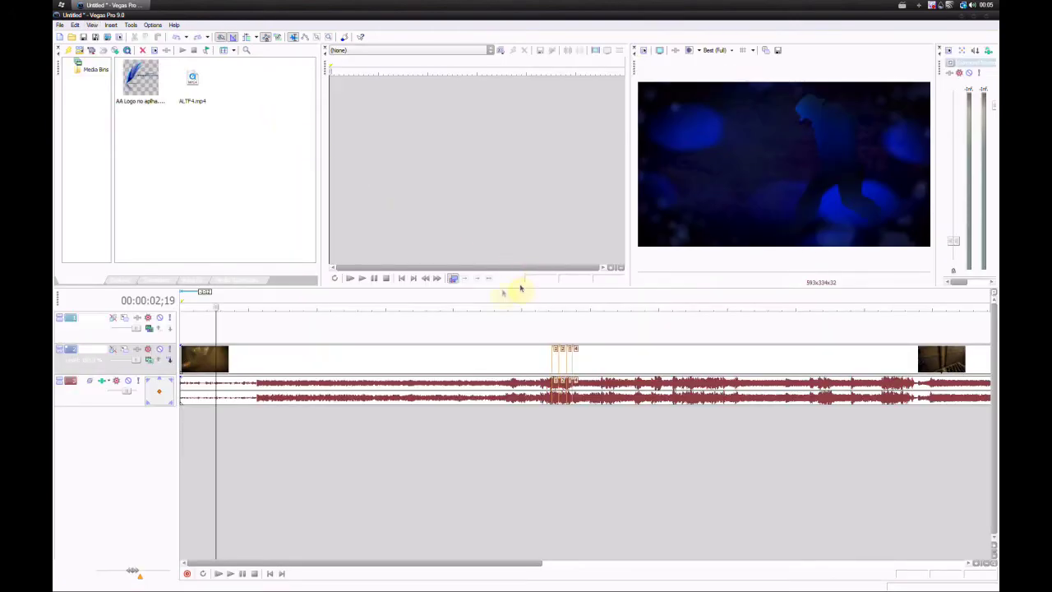
drag(319, 207, 319, 207)
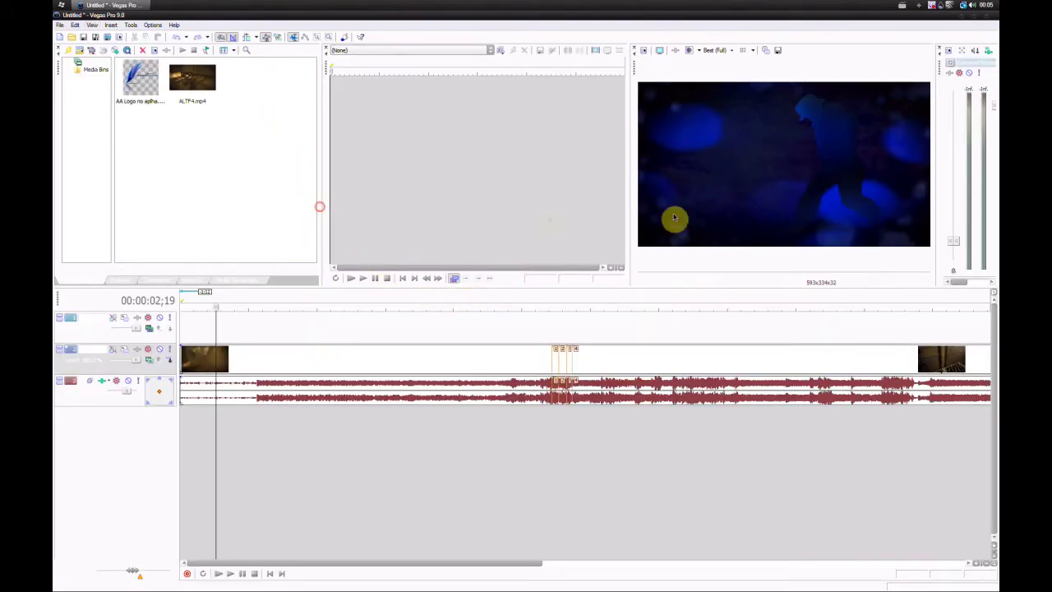
In the display preferences, disable Display timeline at bottom of main window and enable Position tabs at top of docked windows.
click(153, 25)
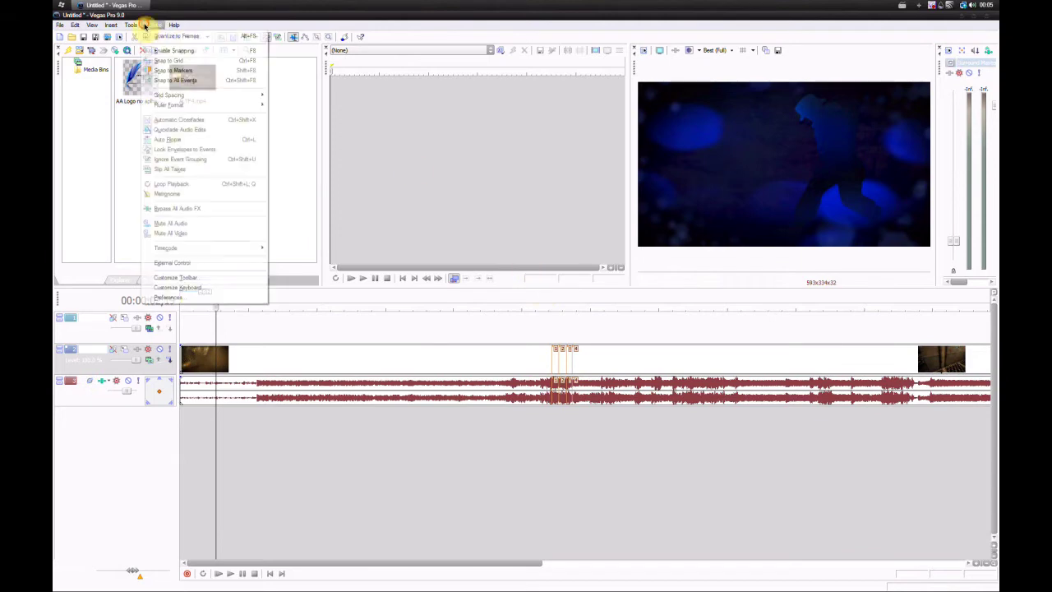
click(188, 298)
click(466, 125)
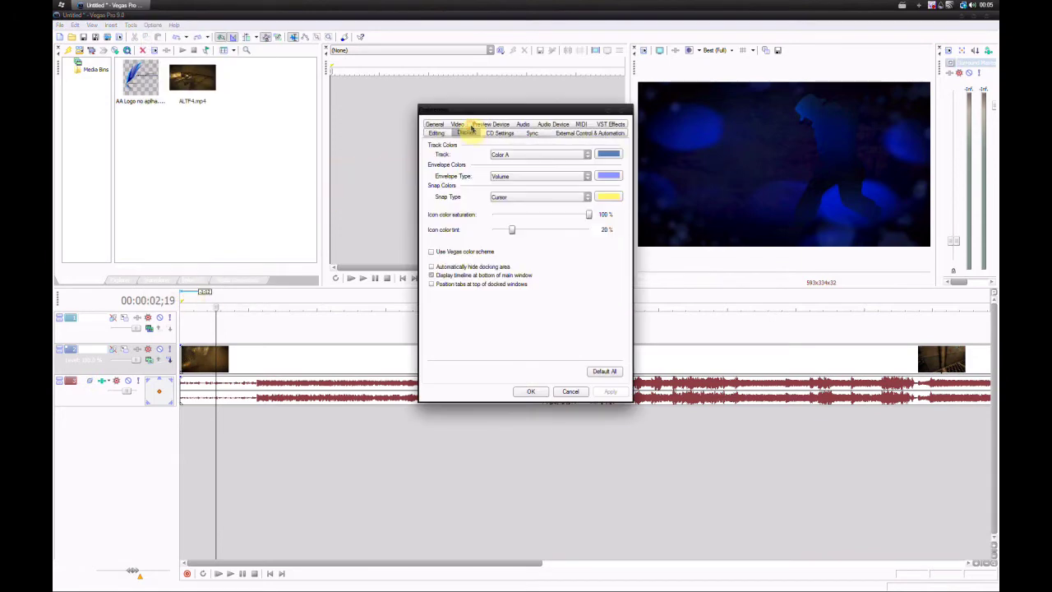
click(453, 280)
click(610, 391)
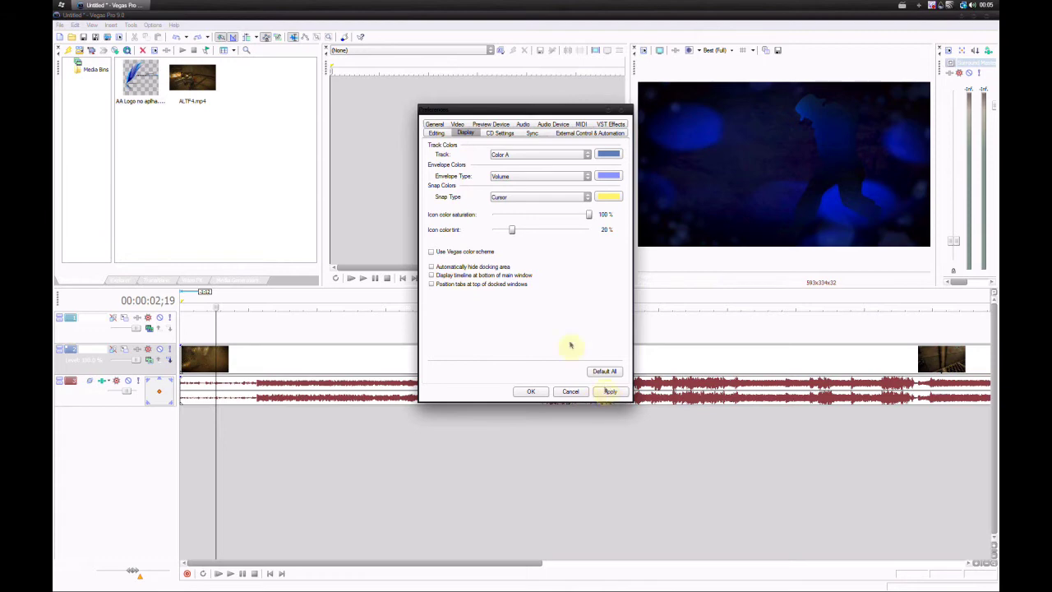
click(502, 284)
click(609, 391)
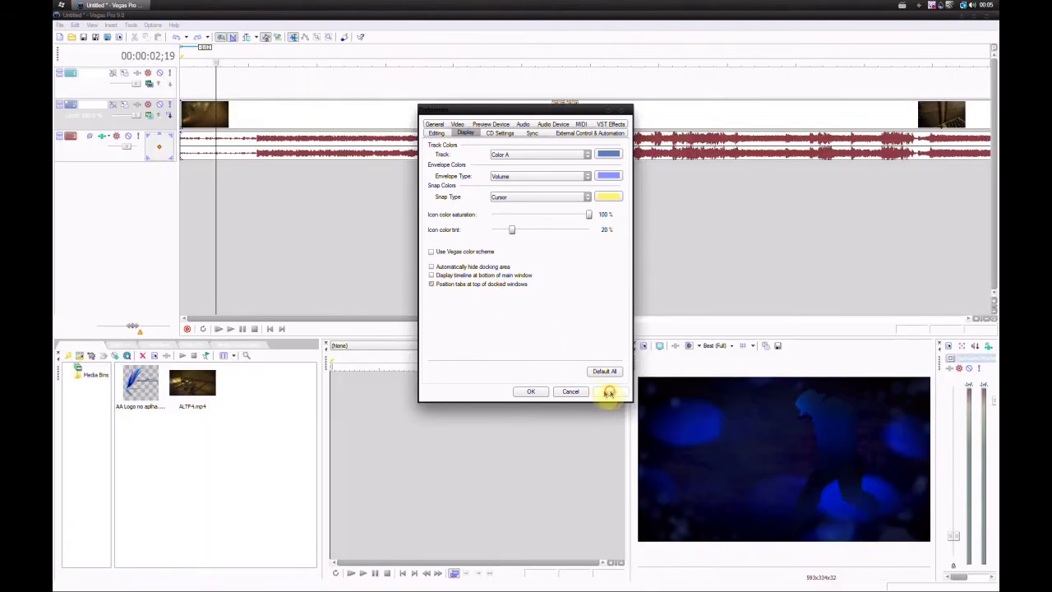
click(531, 391)
Widen the video preview and Project Media areas by shrinking the Trimmer between them.
drag(629, 383, 548, 383)
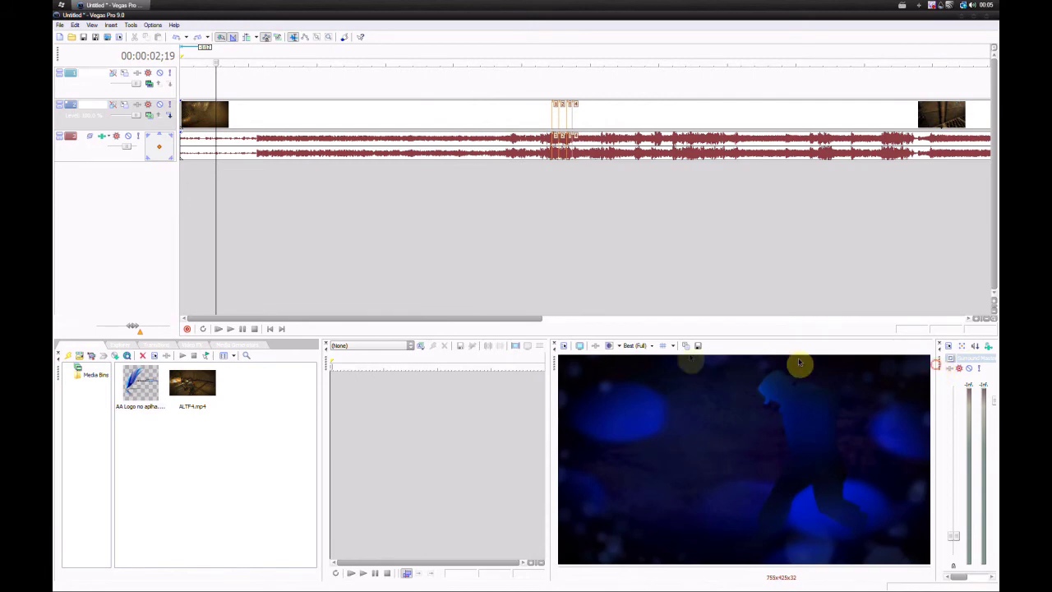
drag(320, 358, 542, 361)
Open Event Pan/Crop for the gameplay clip and move its window clear of the video preview.
right_click(265, 119)
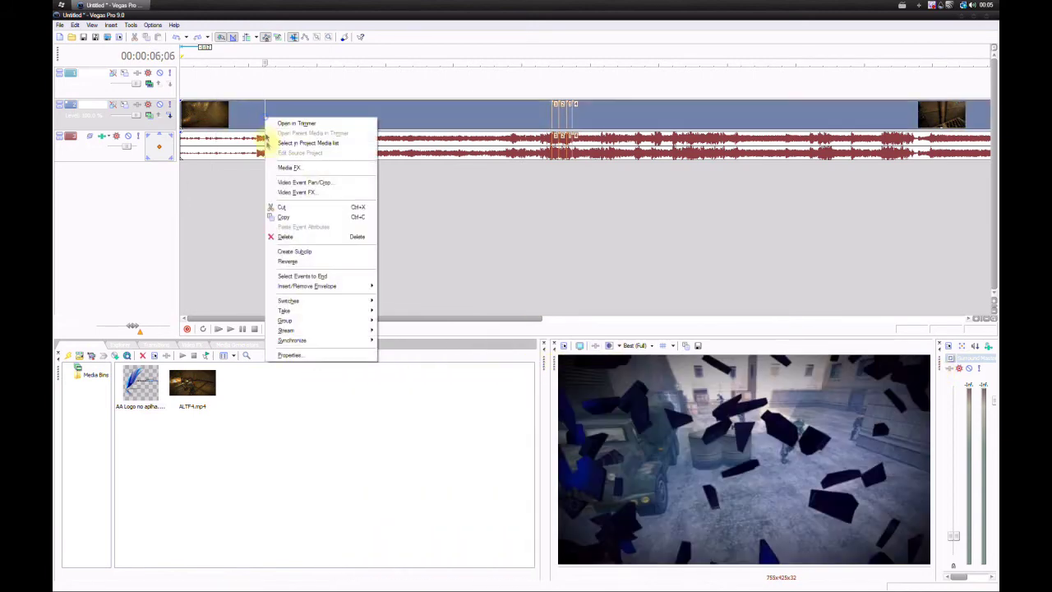
click(276, 182)
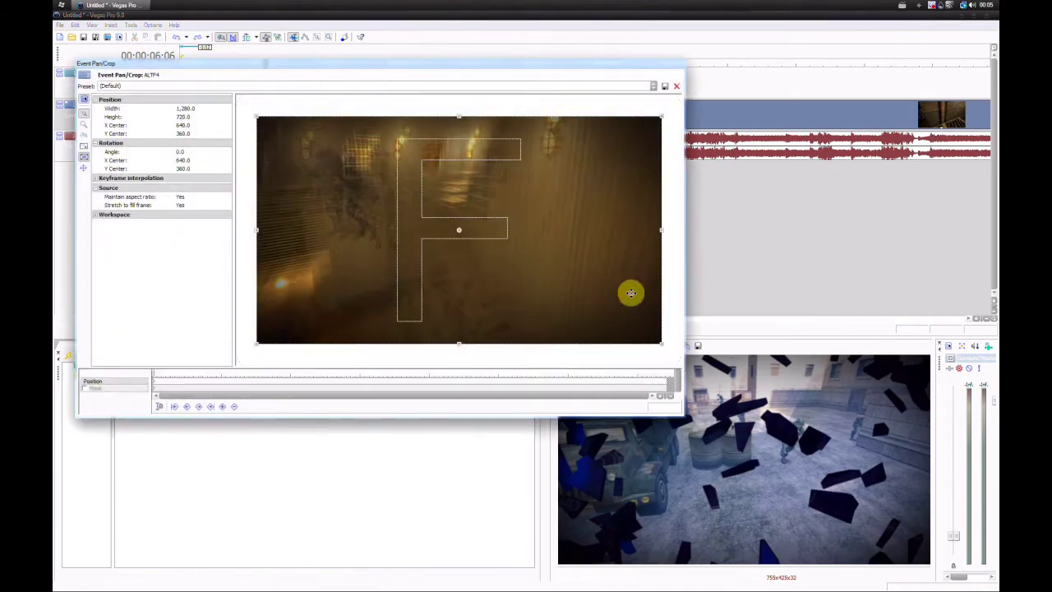
click(564, 438)
drag(576, 64, 448, 72)
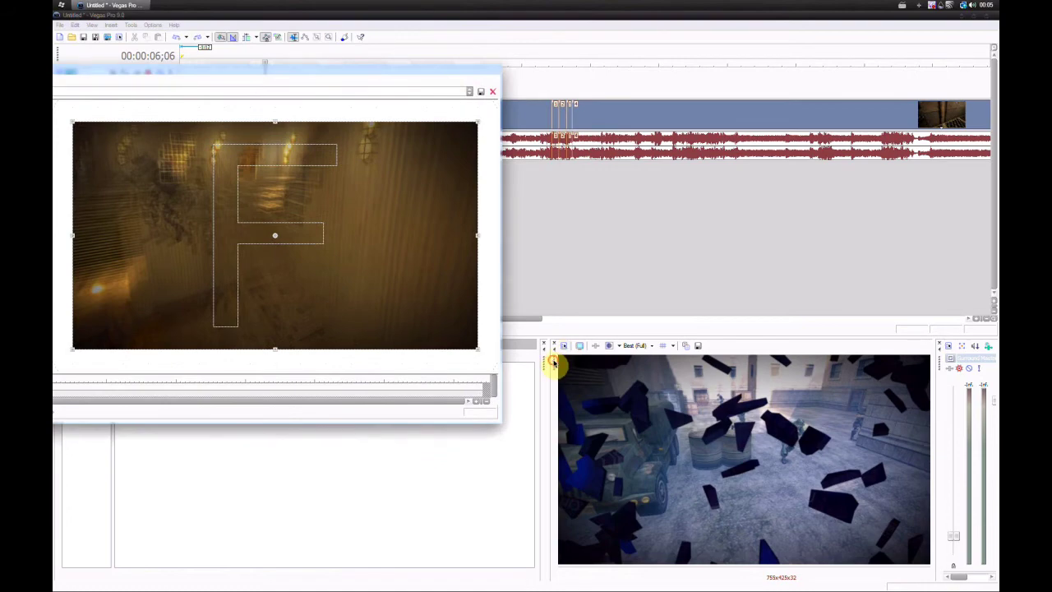
Undock the video preview, dock it together with the Event Pan/Crop window, and close the combined window.
drag(551, 355, 548, 174)
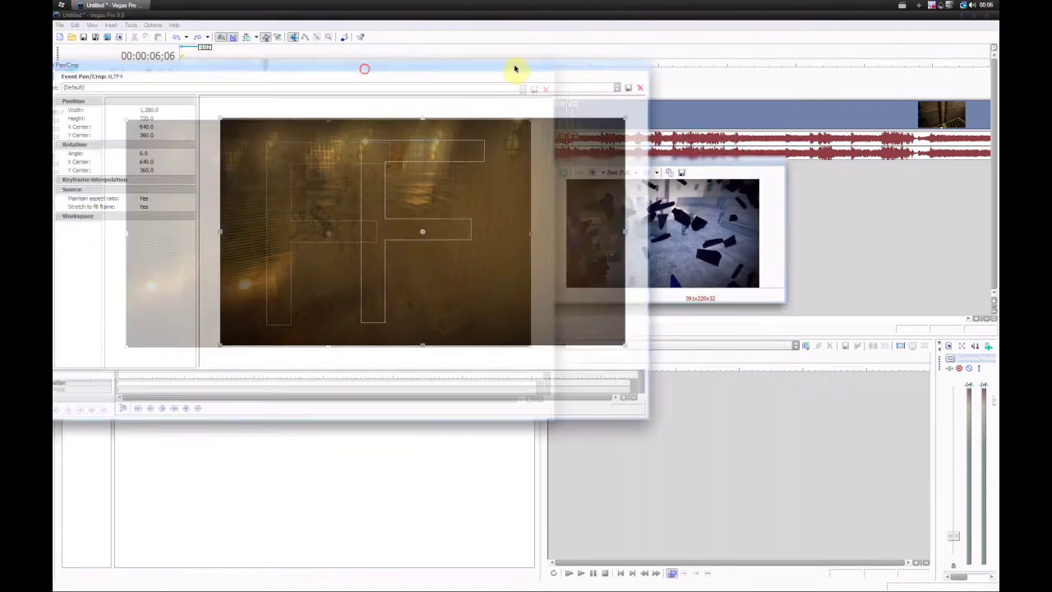
drag(728, 164, 413, 100)
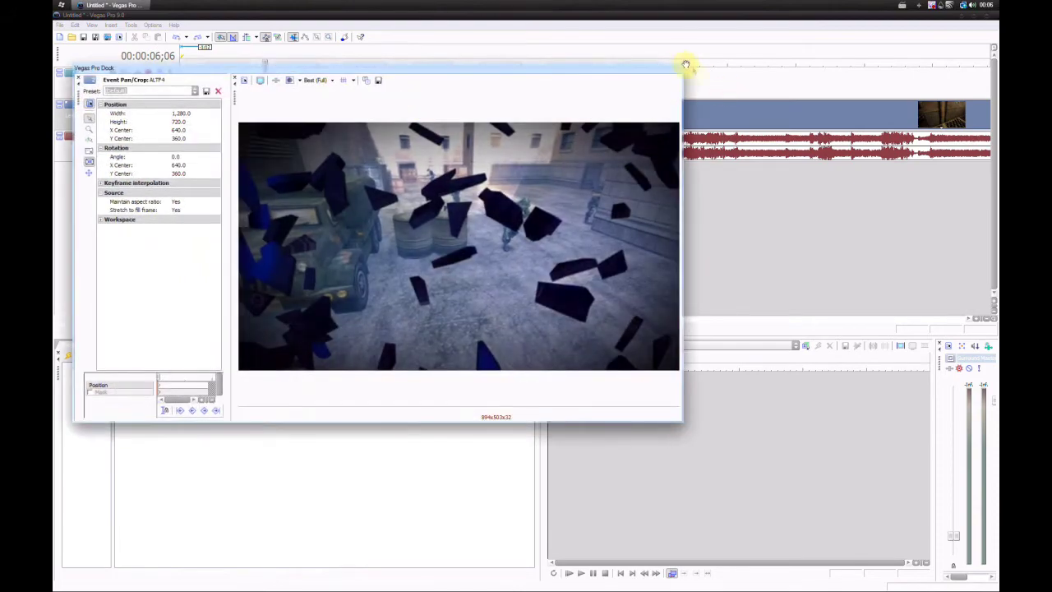
click(678, 69)
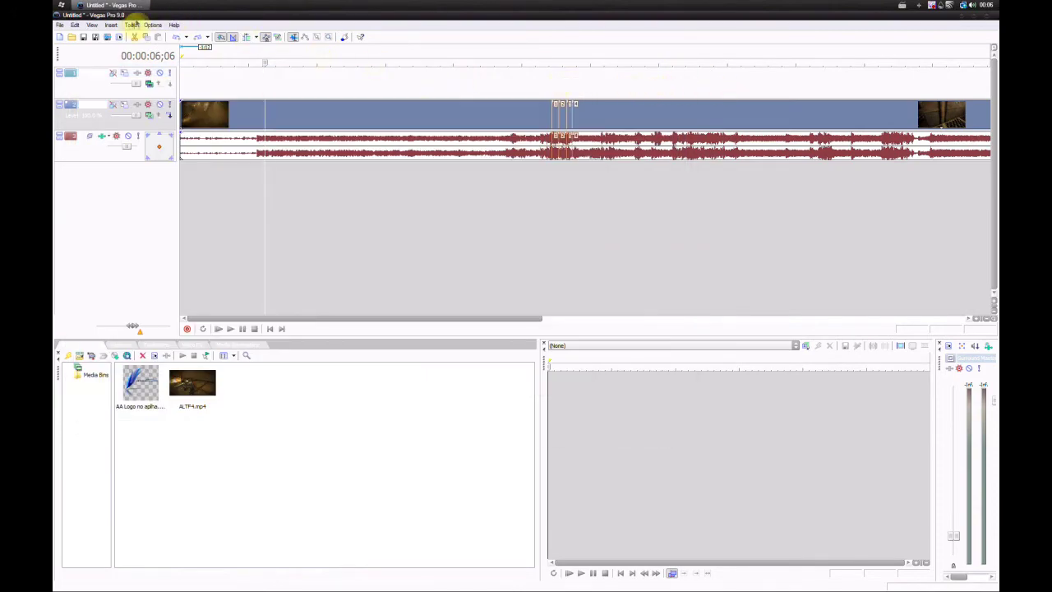
Reopen the Video Preview window and dock it as a tab with the Trimmer below the timeline.
click(92, 24)
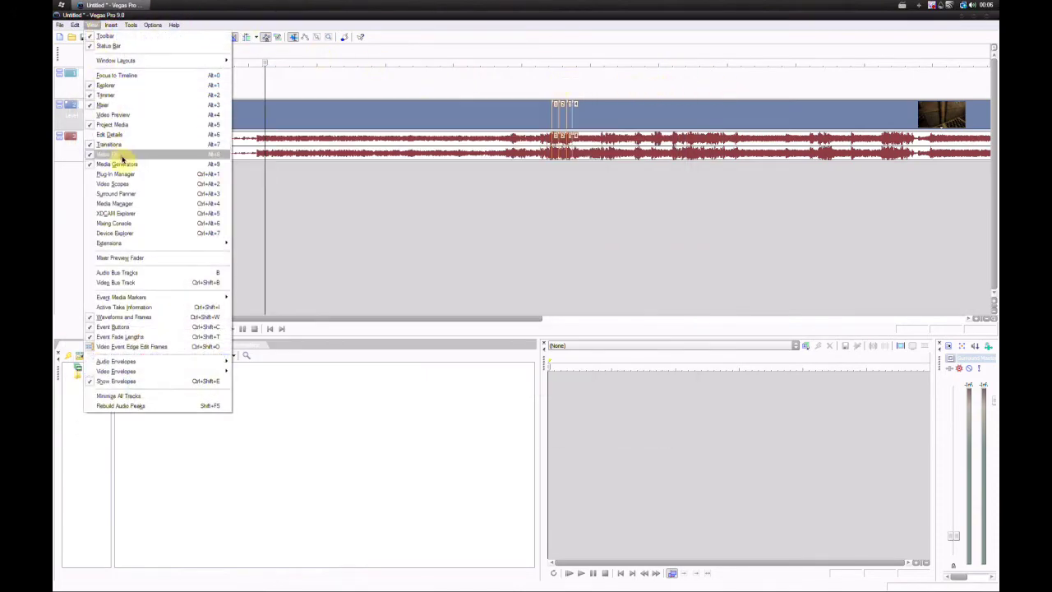
click(123, 115)
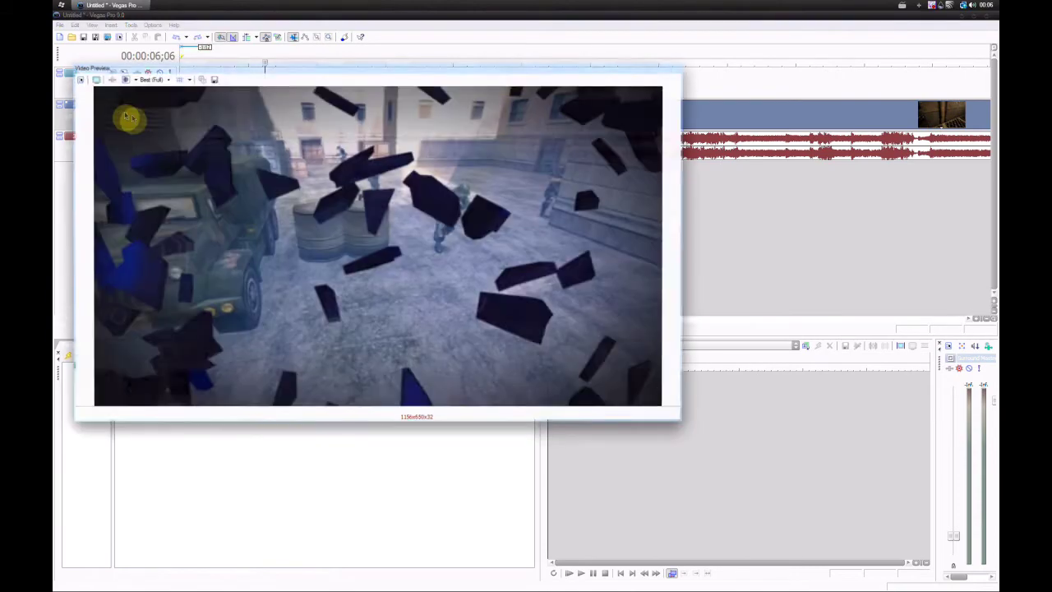
drag(91, 68, 558, 345)
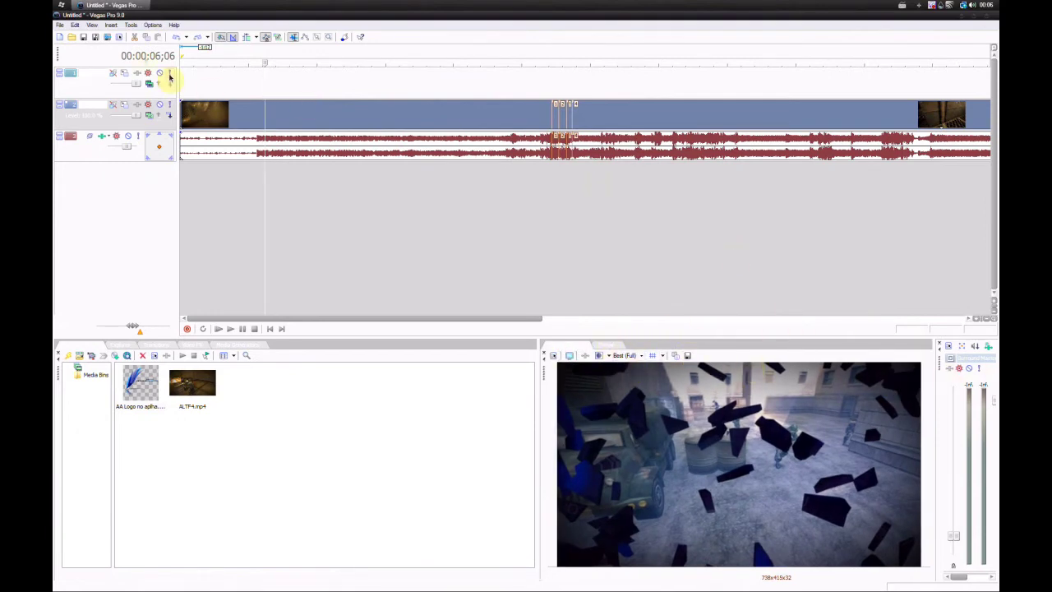
Review the Window Layouts options and widen the mixer area beside the video preview.
click(146, 26)
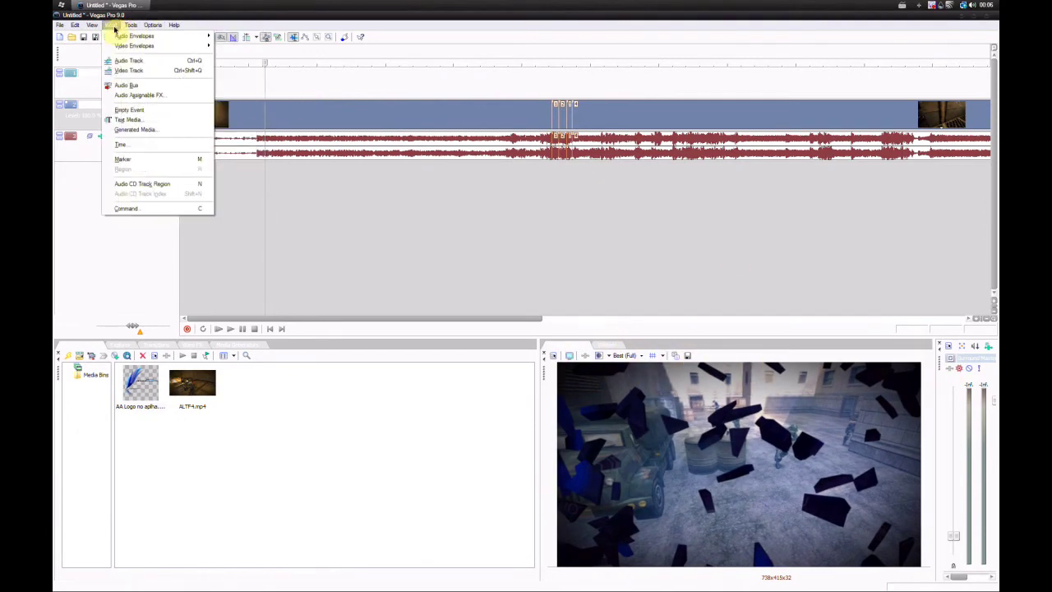
mouse_move(95, 30)
mouse_move(105, 62)
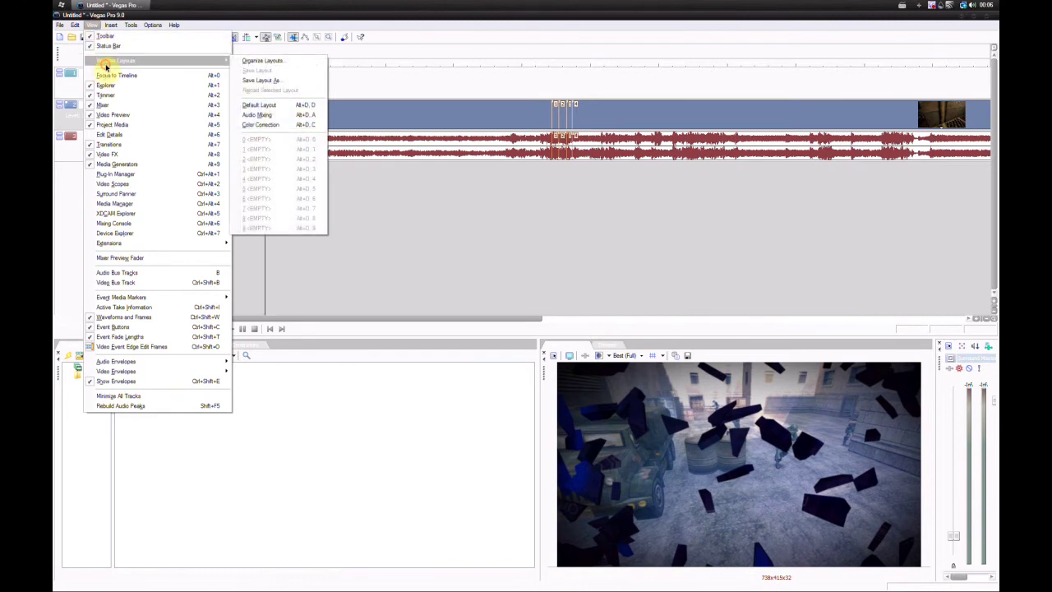
click(154, 23)
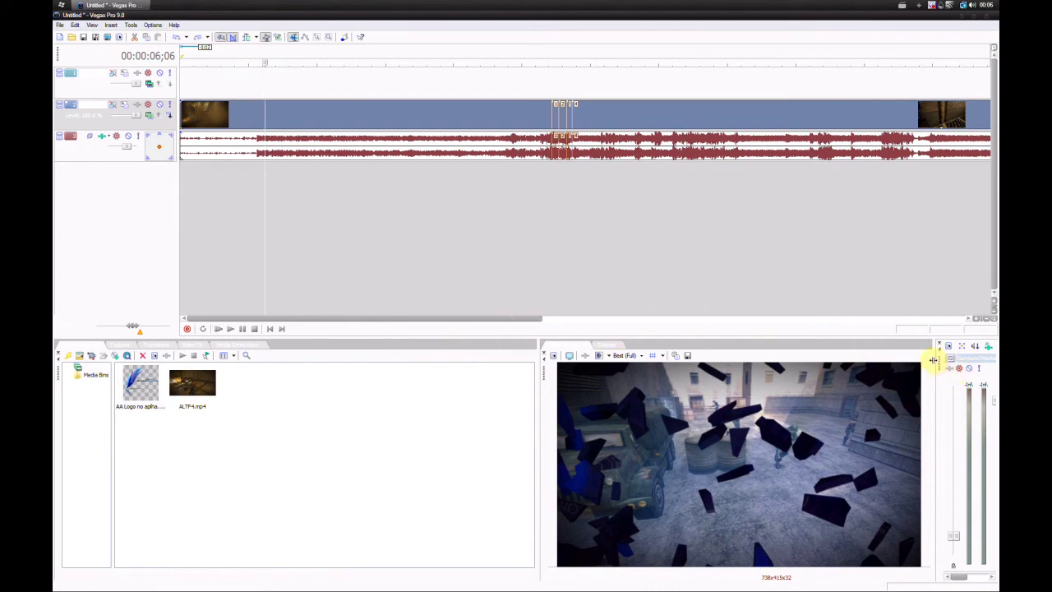
drag(932, 359, 825, 359)
Set the project's audio master bus mode to Stereo in Project Properties and apply the change.
click(60, 25)
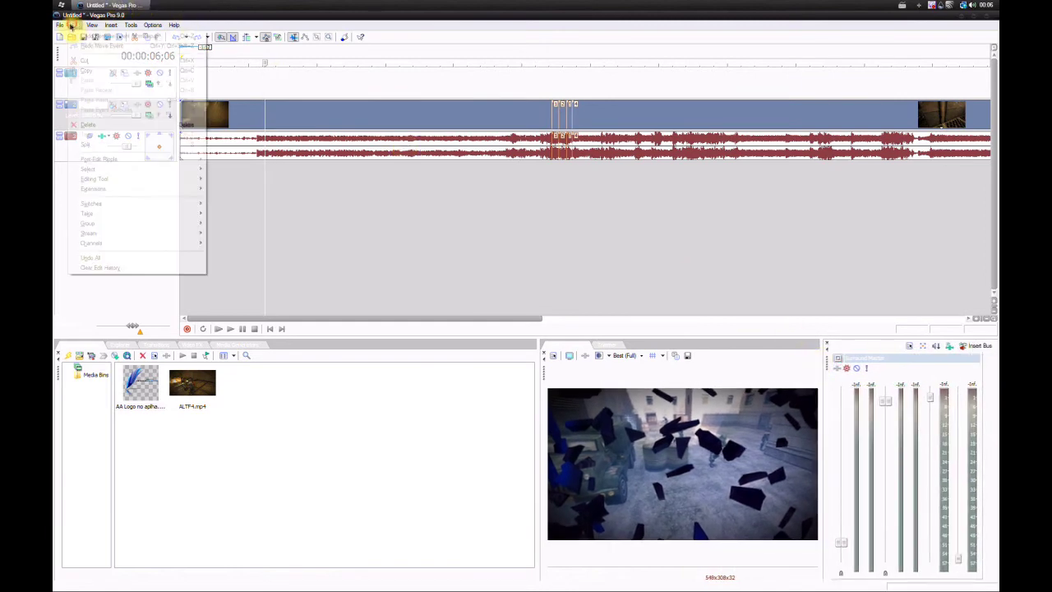
click(100, 180)
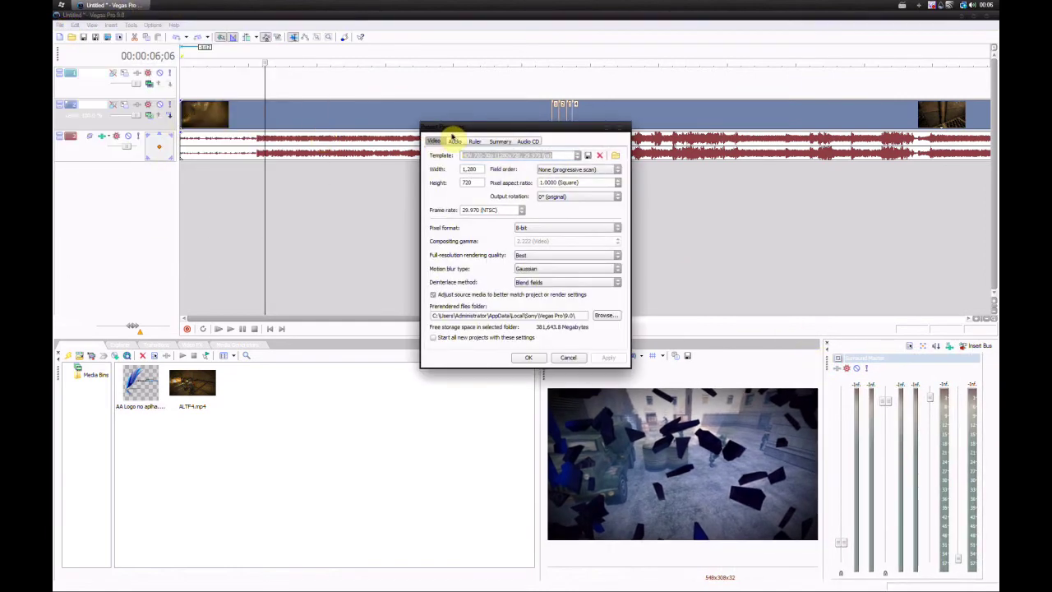
click(454, 141)
click(576, 156)
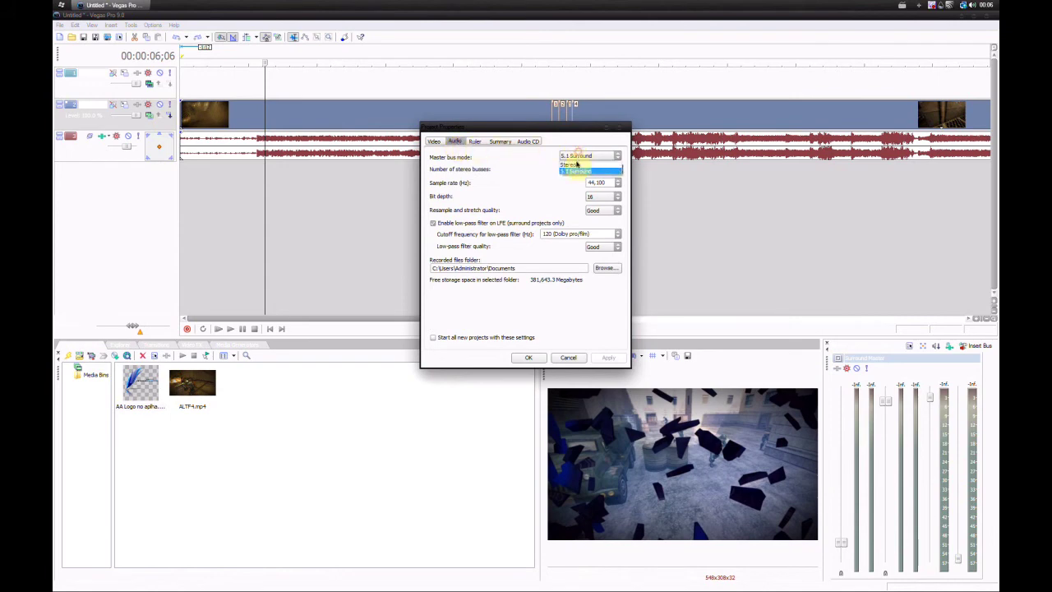
click(570, 165)
click(607, 357)
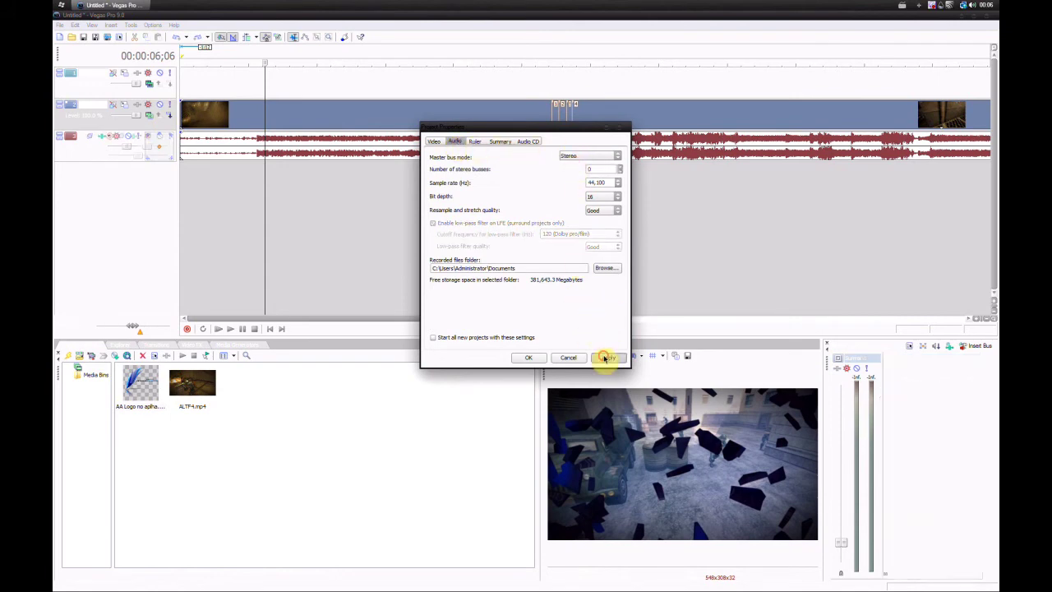
click(529, 358)
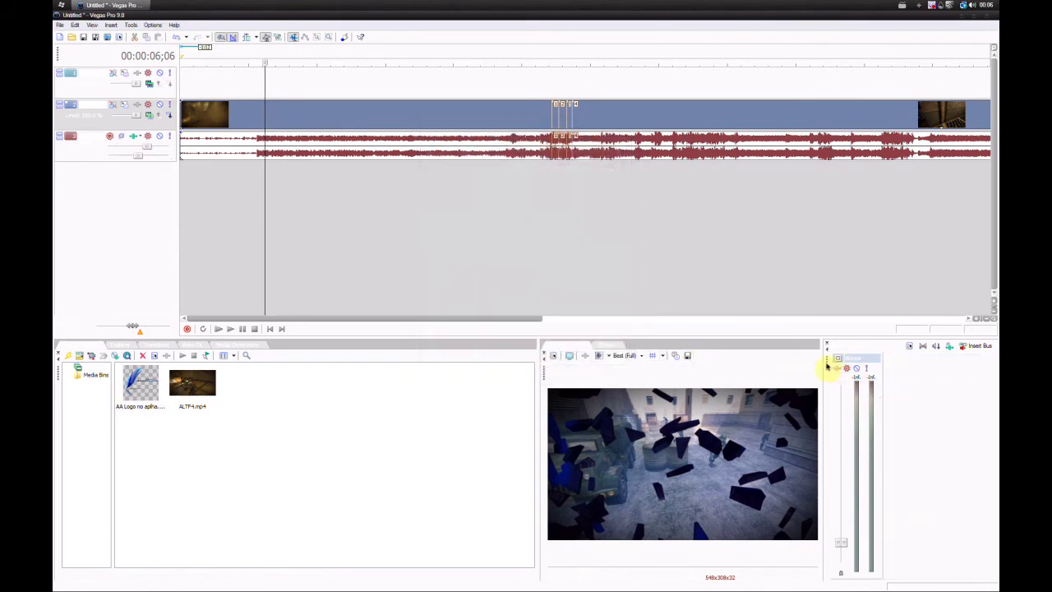
Dock the mixer between the project media window and the video preview.
drag(827, 365, 460, 359)
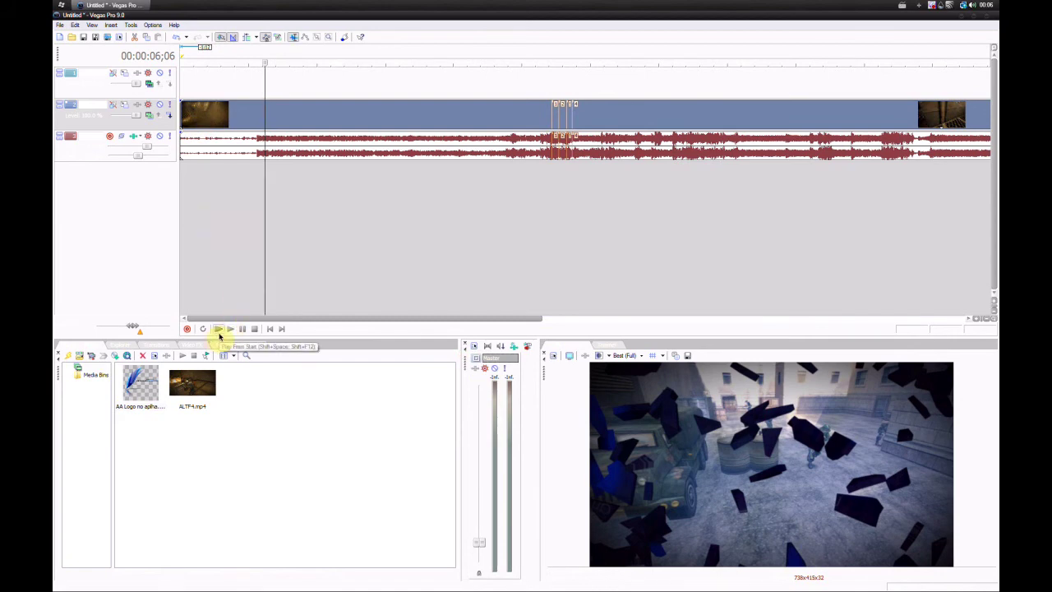
Play the timeline from near the six-second mark and adjust the audio track's volume during playback.
click(109, 152)
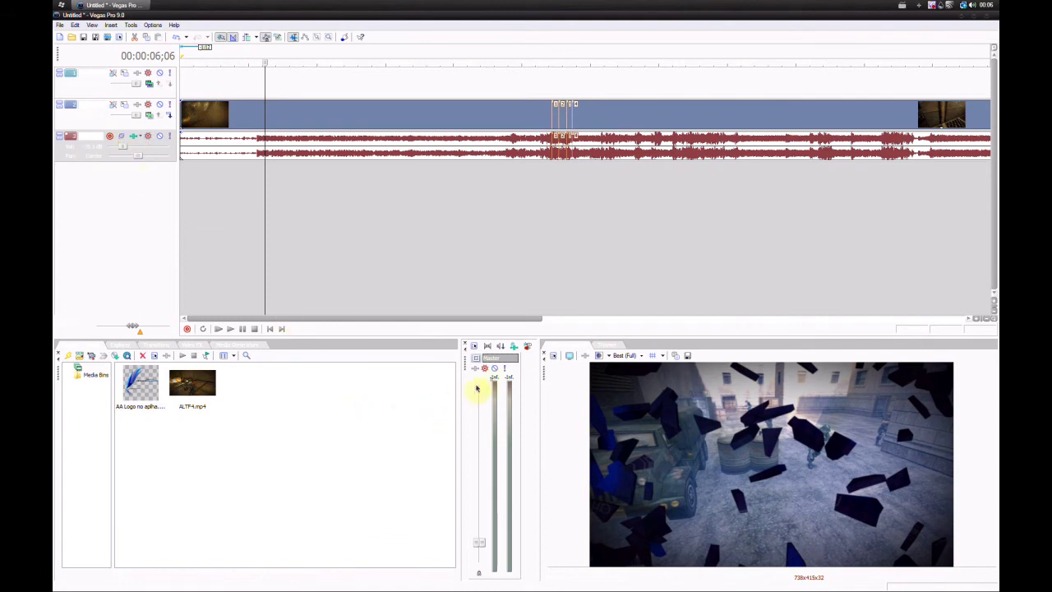
click(217, 329)
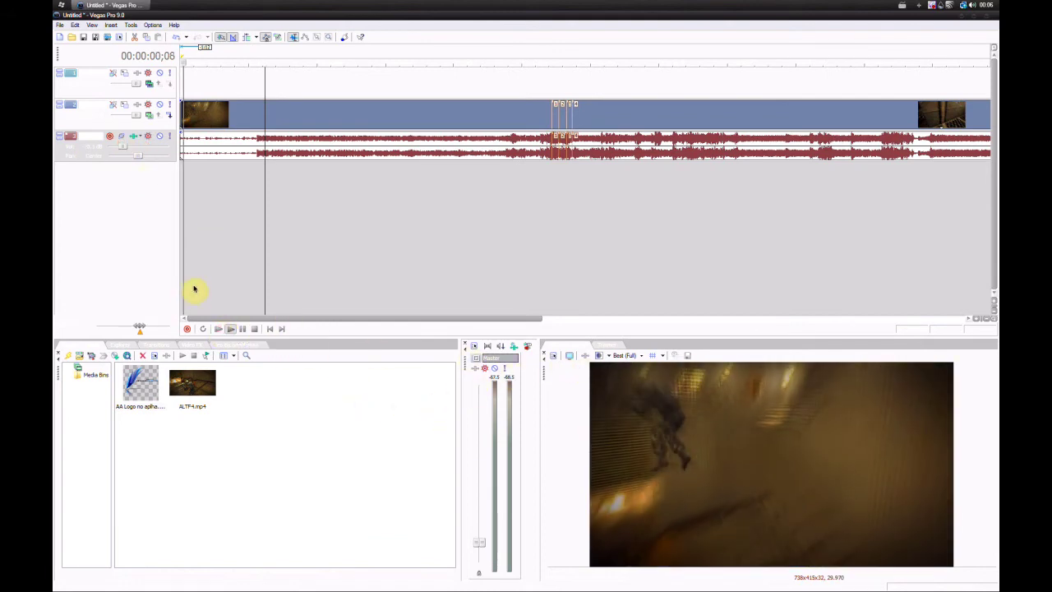
click(261, 58)
drag(126, 146, 144, 148)
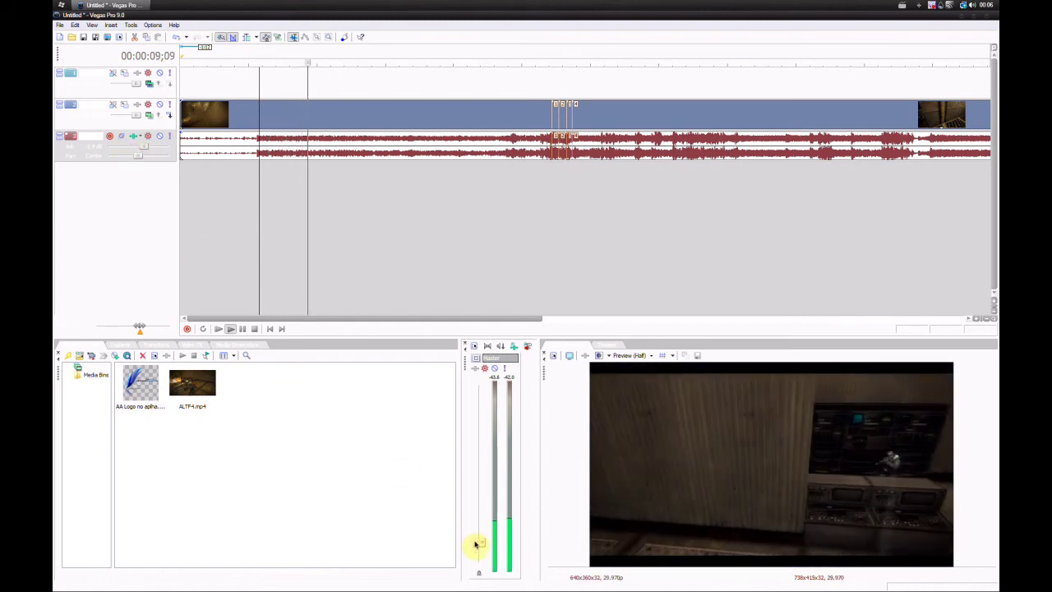
Raise the mixer's master volume fader during playback, pause the timeline, and raise the fader further.
drag(479, 543, 480, 466)
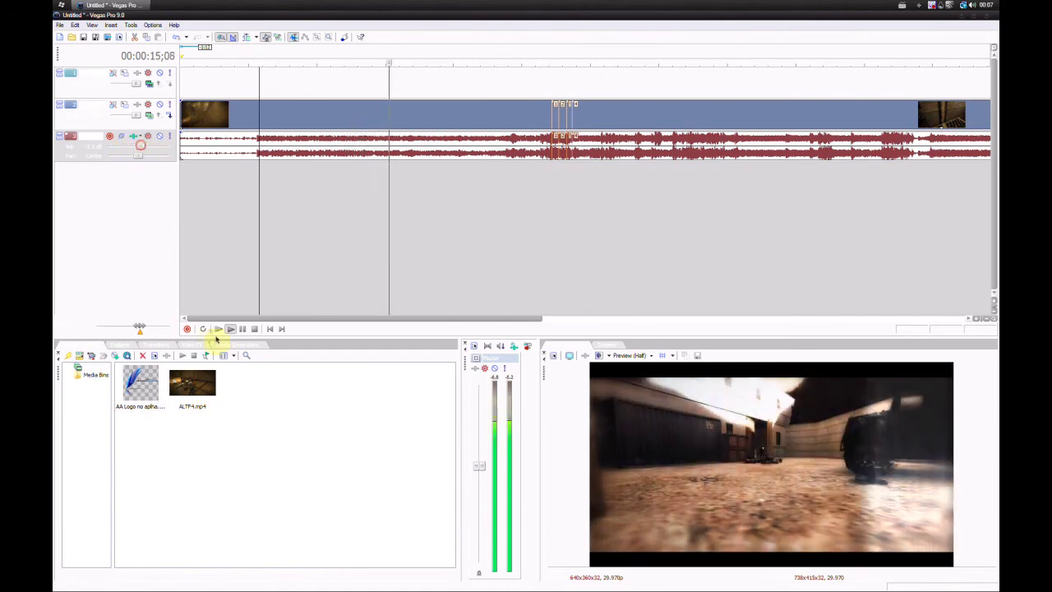
click(242, 328)
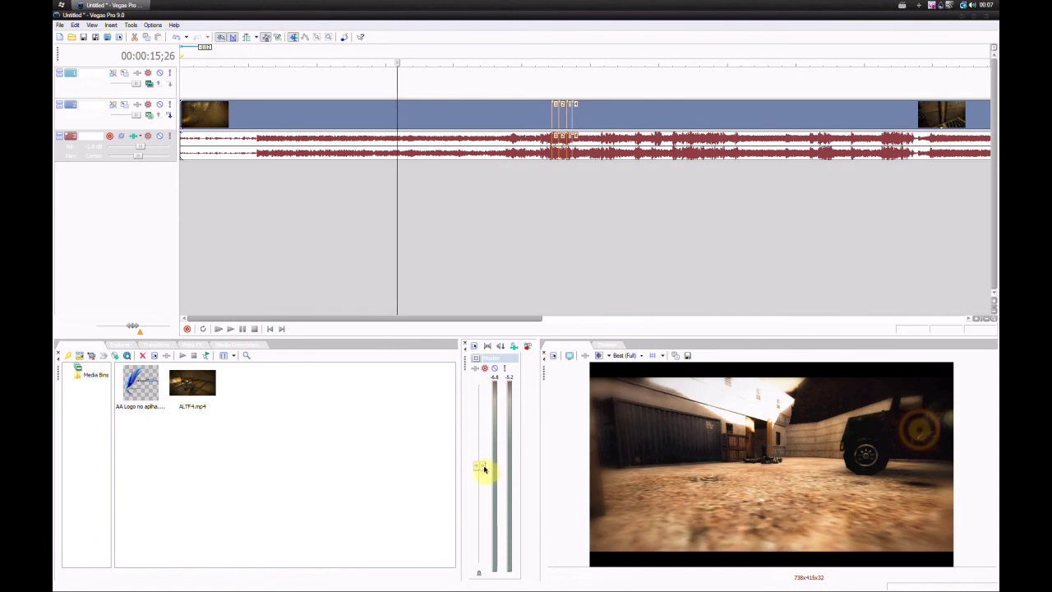
drag(482, 467, 487, 414)
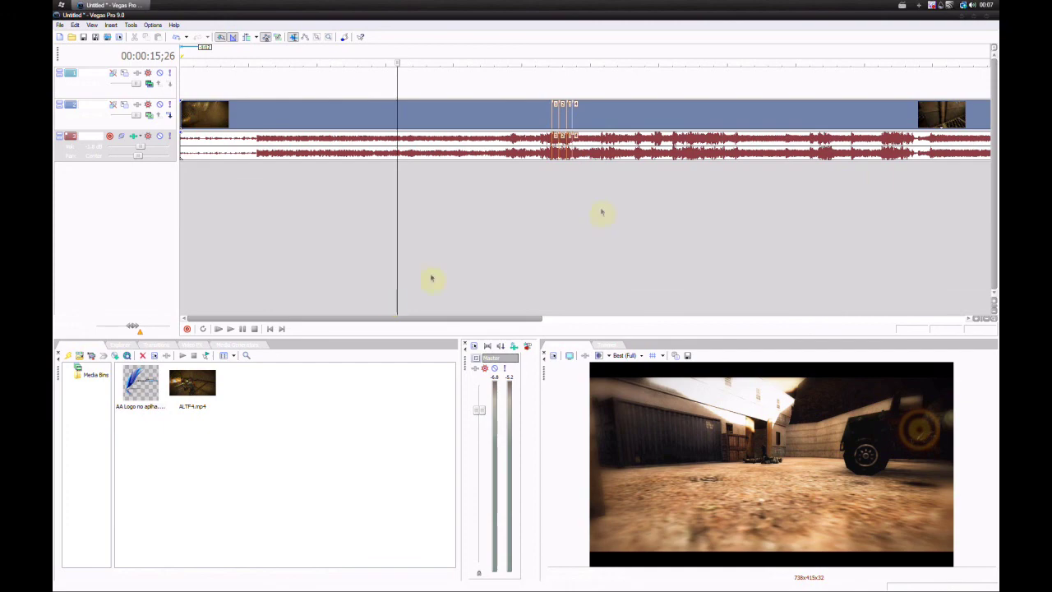
Close Vegas Pro without saving the changes to the untitled project.
click(989, 17)
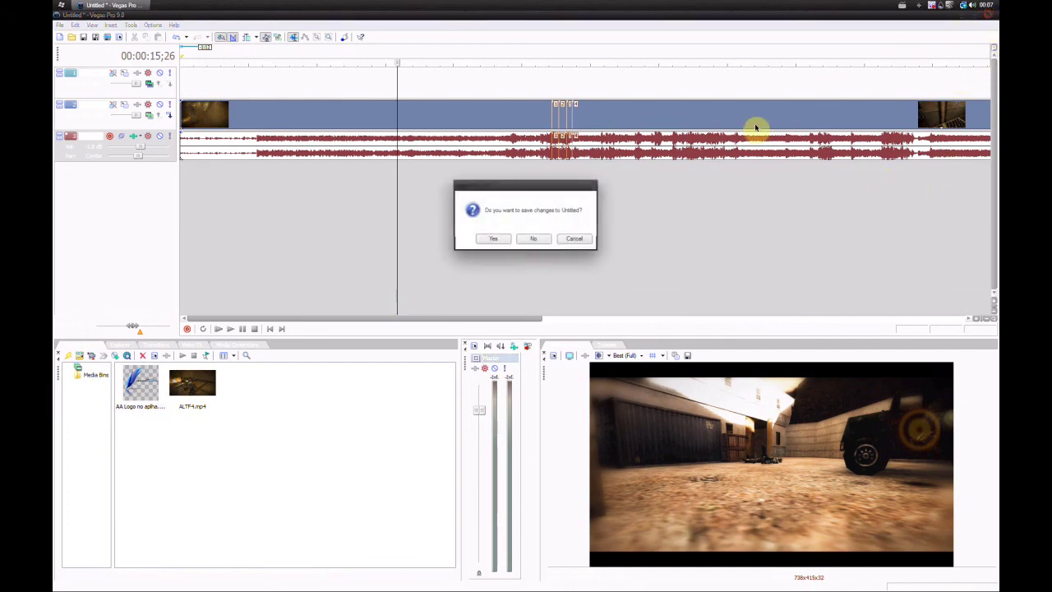
click(538, 238)
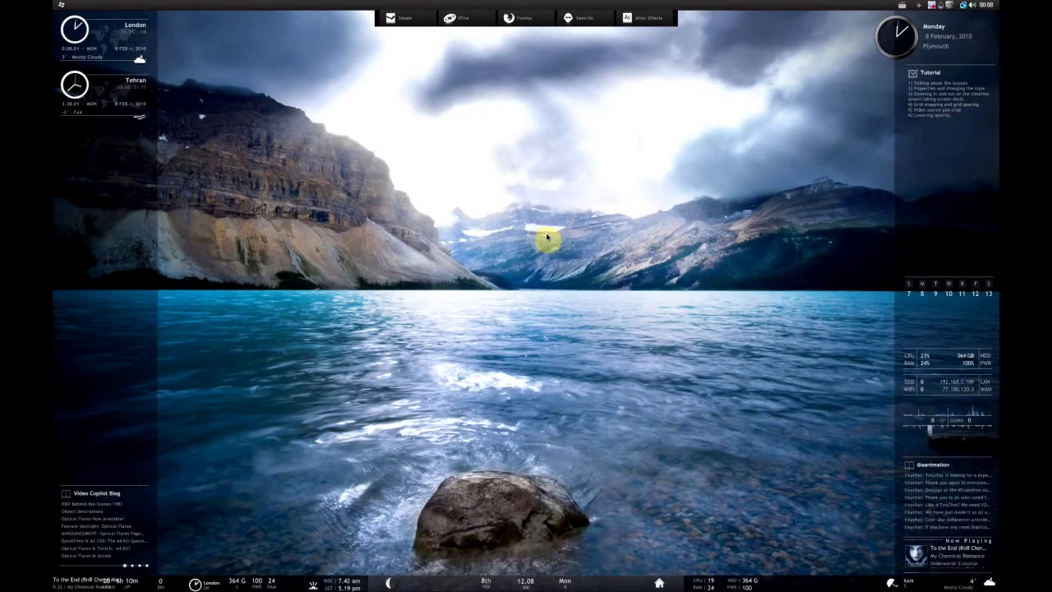